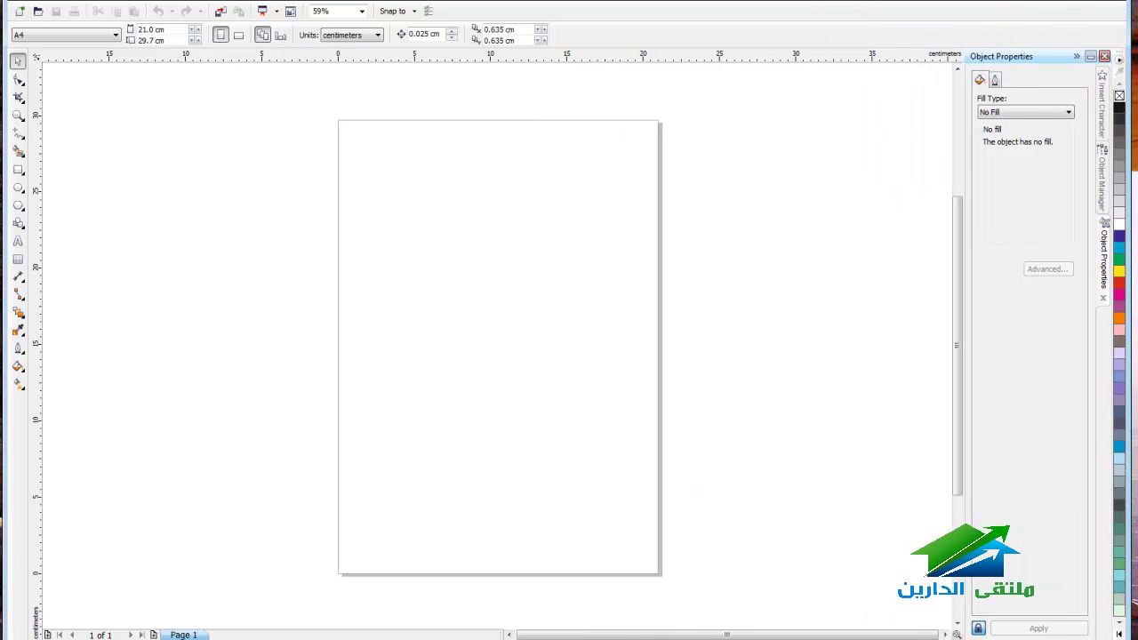
Step: Open the recent document شعار بن لادن and view its whole logo page
left_click(40, 1)
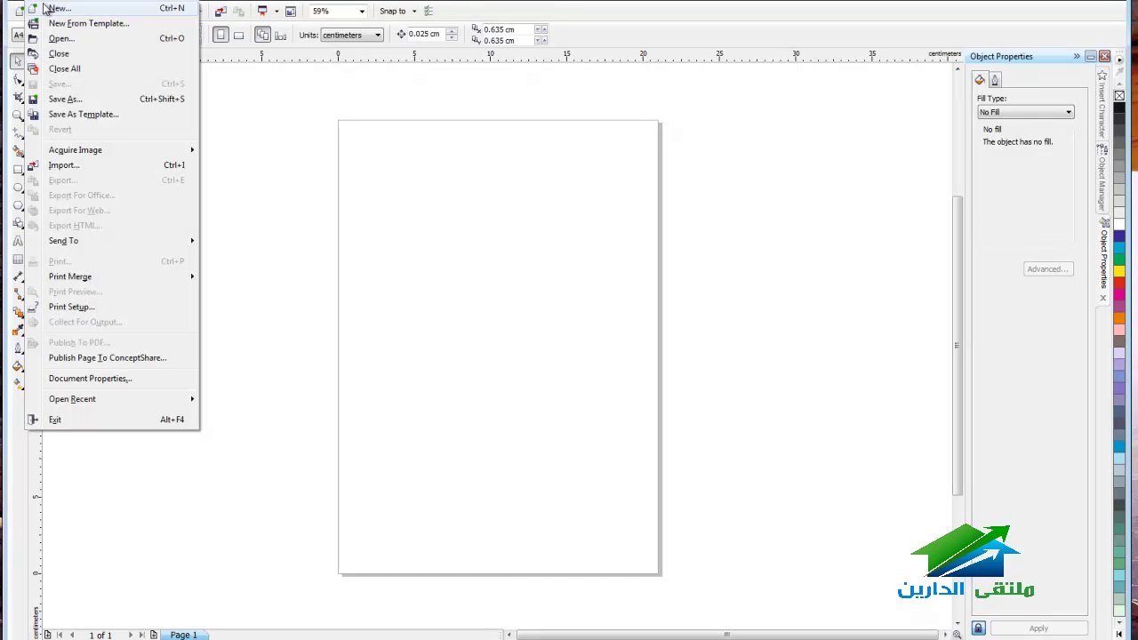
mouse_move(151, 400)
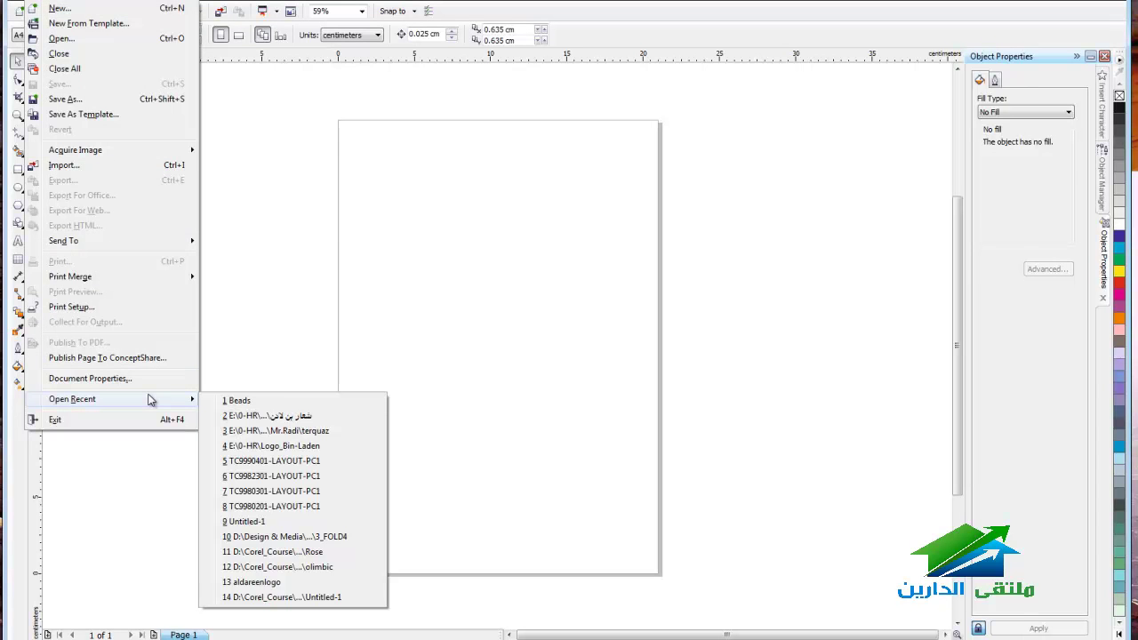
left_click(315, 417)
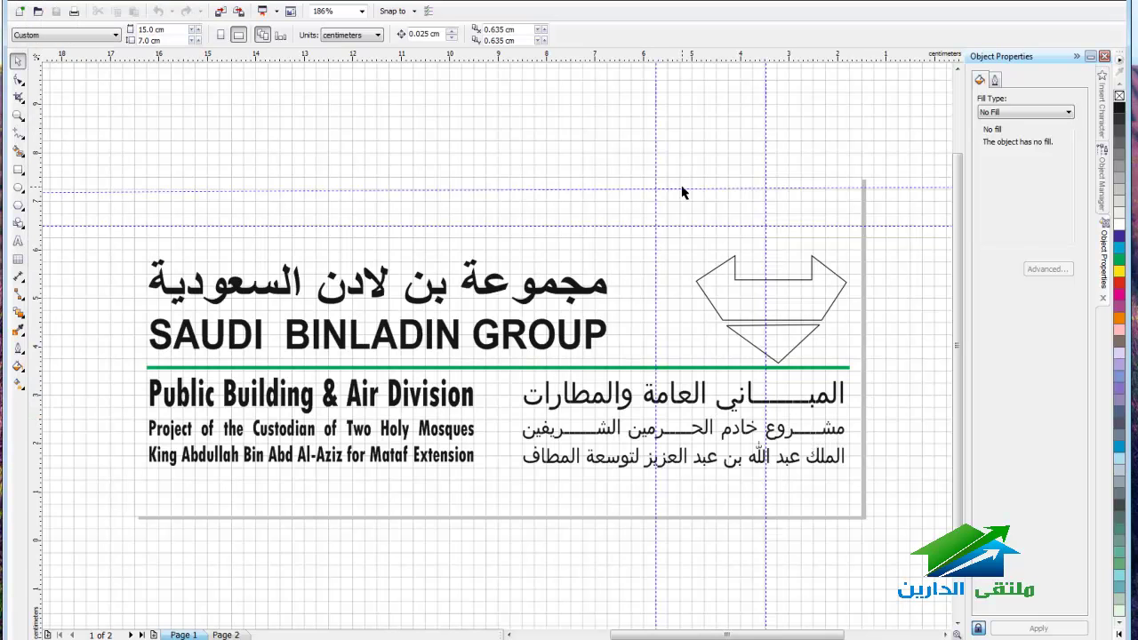
scroll(668, 248, "down", 2)
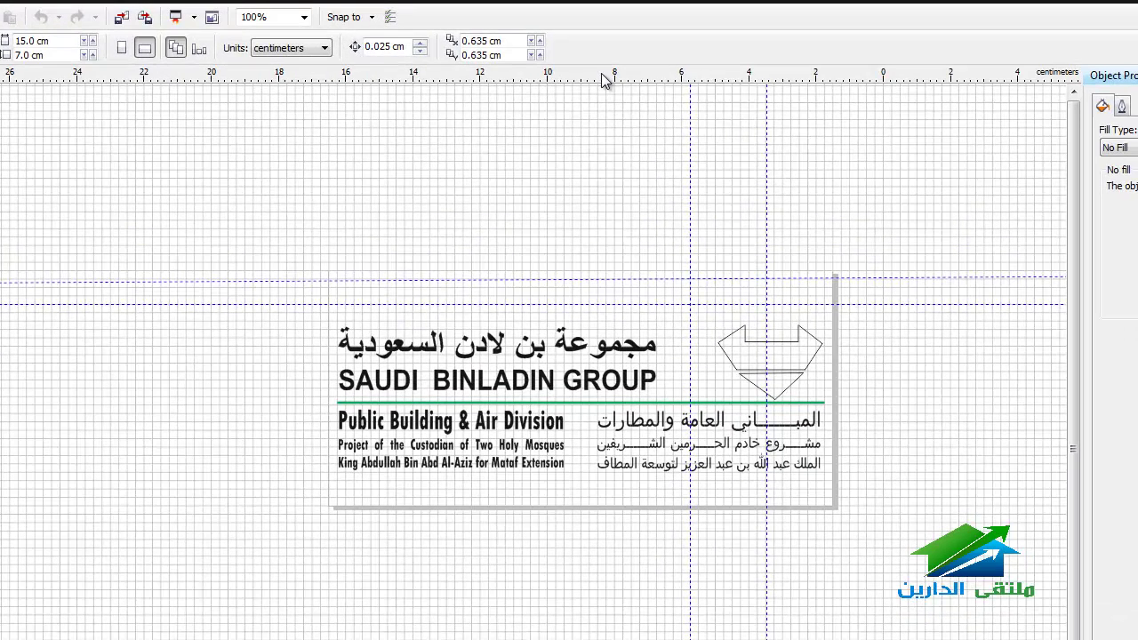
Step: Hide the document grid through the grid setup
right_click(604, 80)
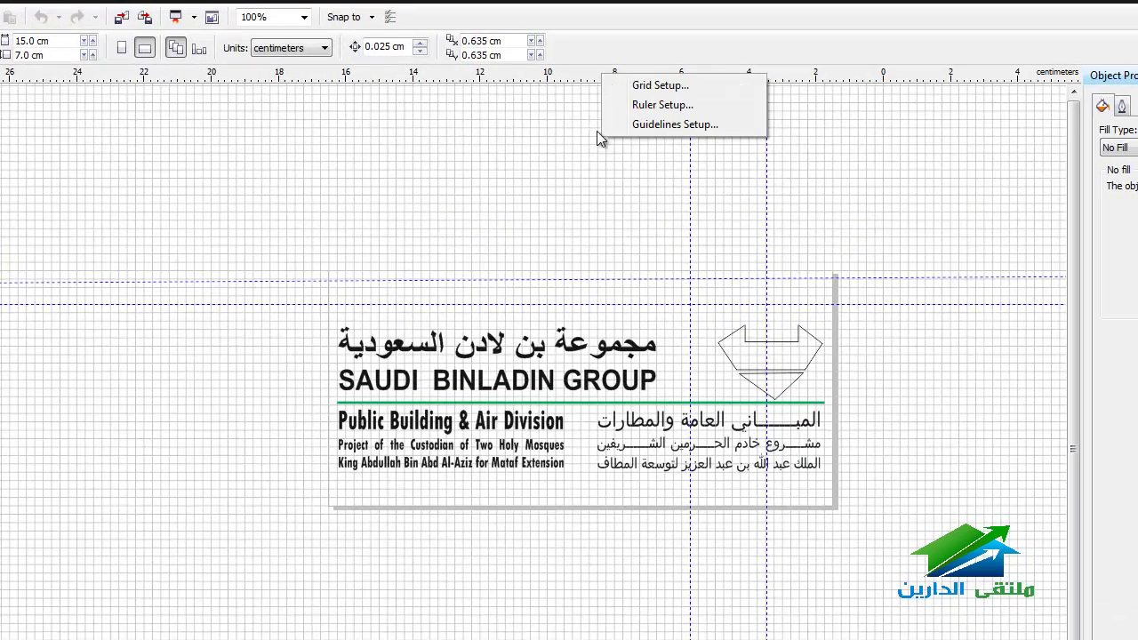
left_click(673, 87)
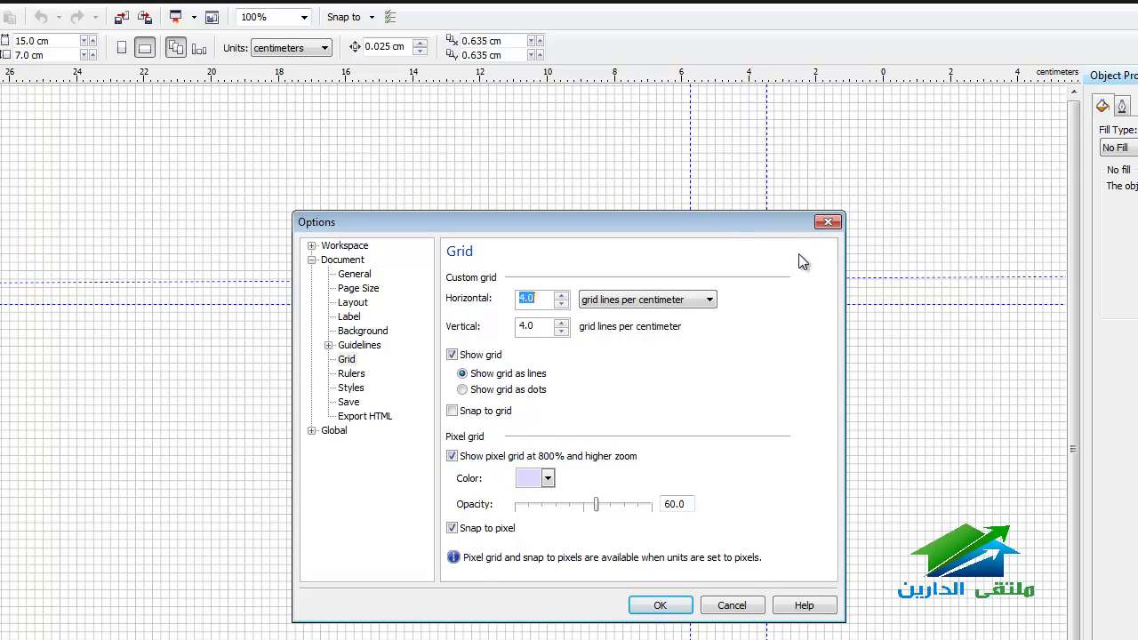
left_click(487, 357)
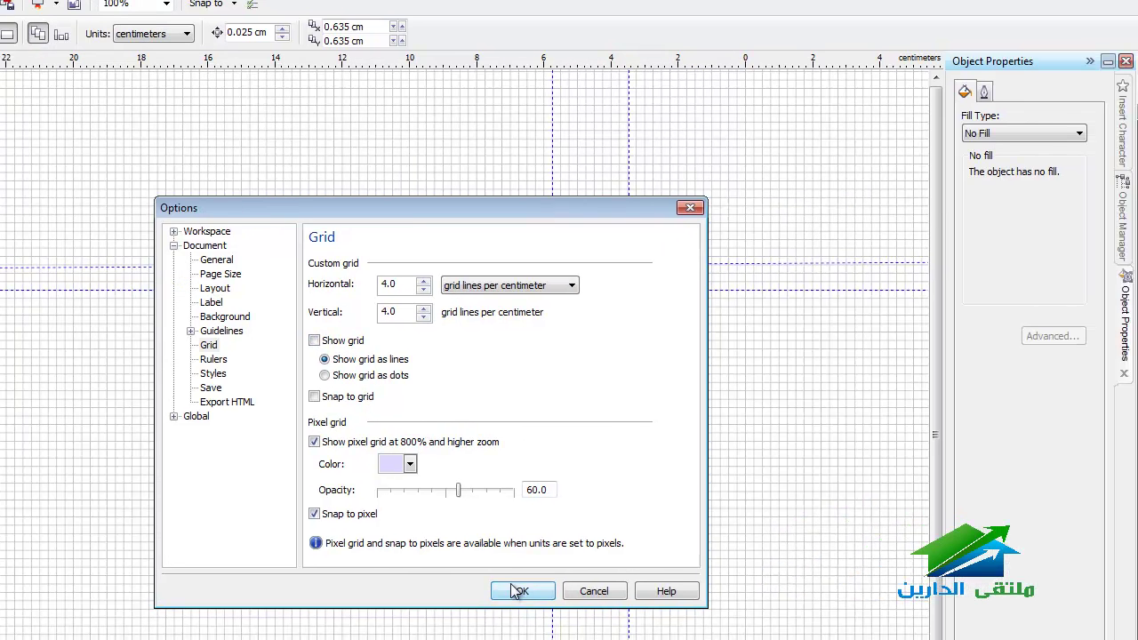
left_click(514, 591)
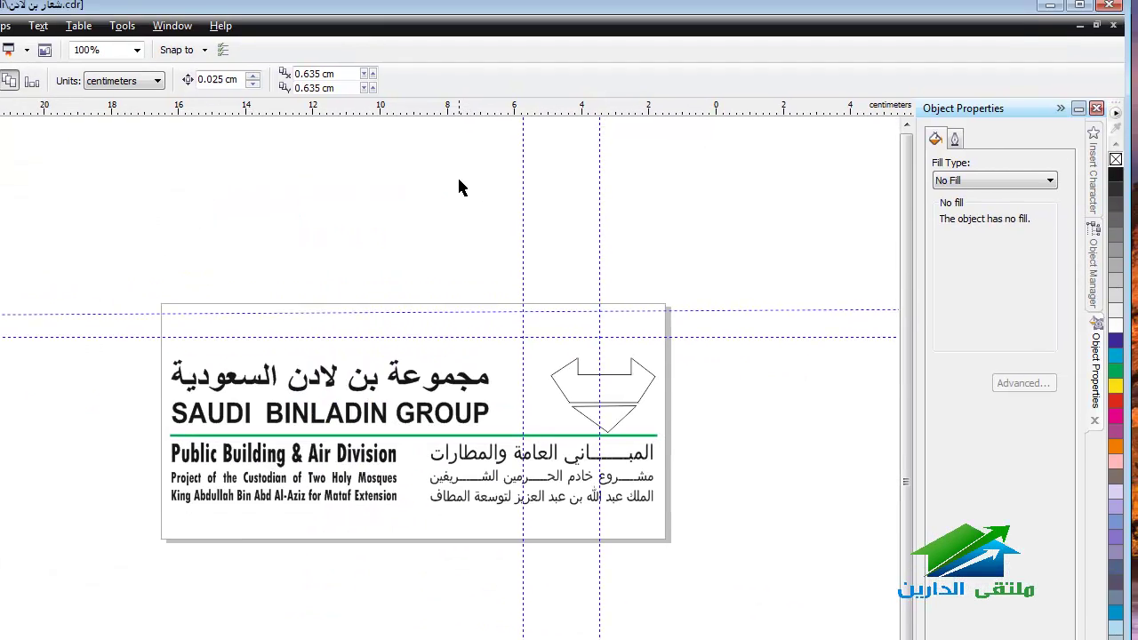
right_click(459, 187)
mouse_move(472, 210)
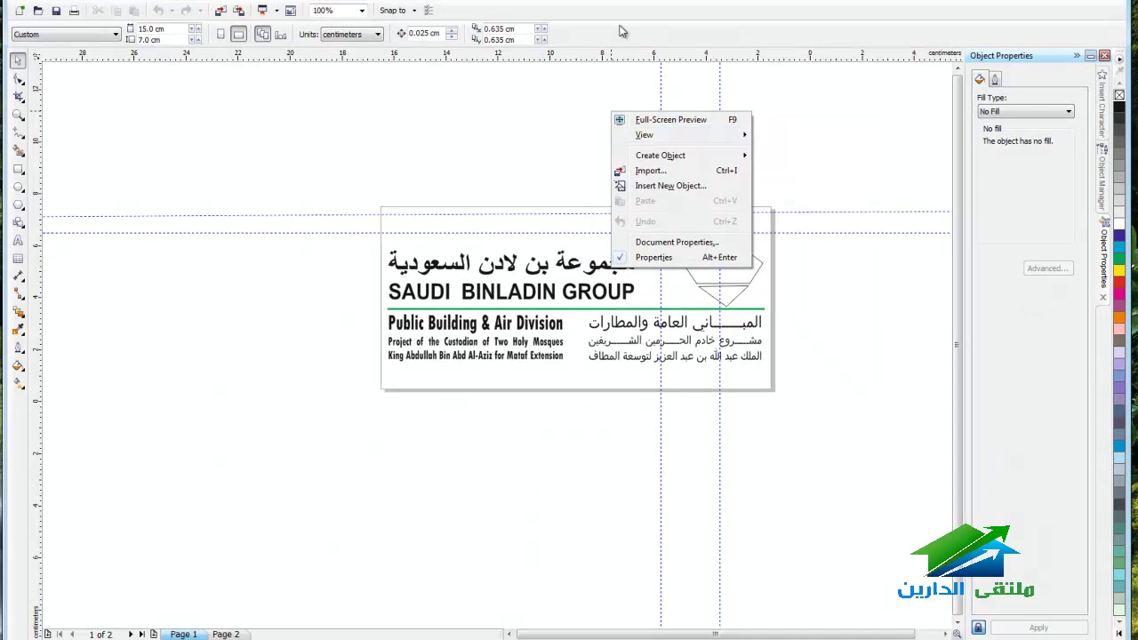
left_click(623, 31)
right_click(623, 29)
mouse_move(630, 35)
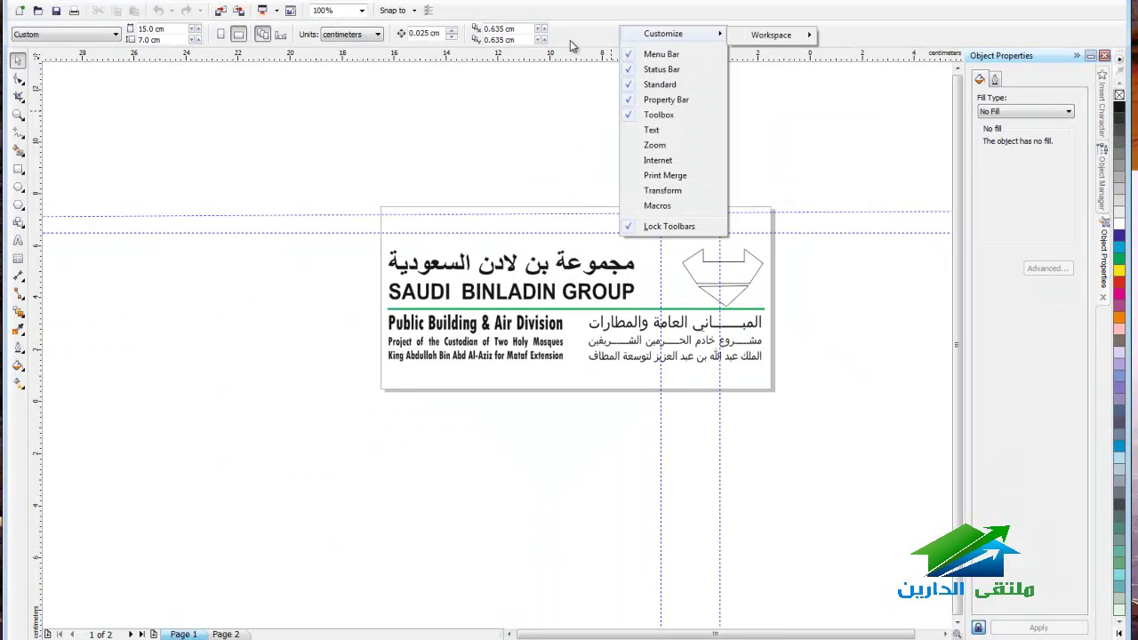
right_click(584, 62)
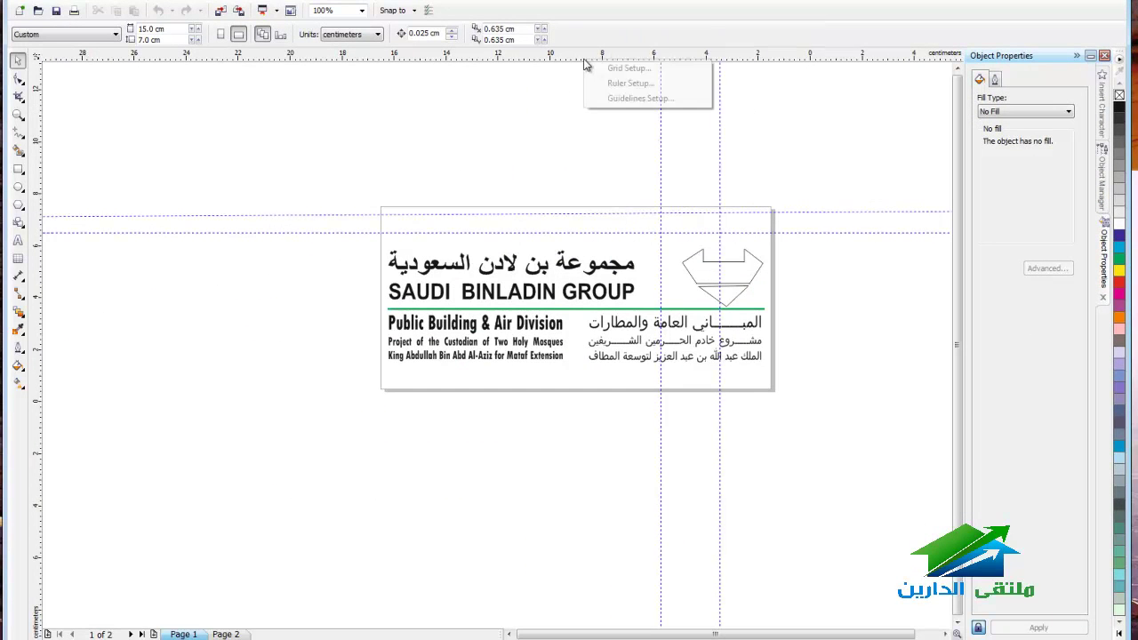
right_click(551, 127)
mouse_move(586, 148)
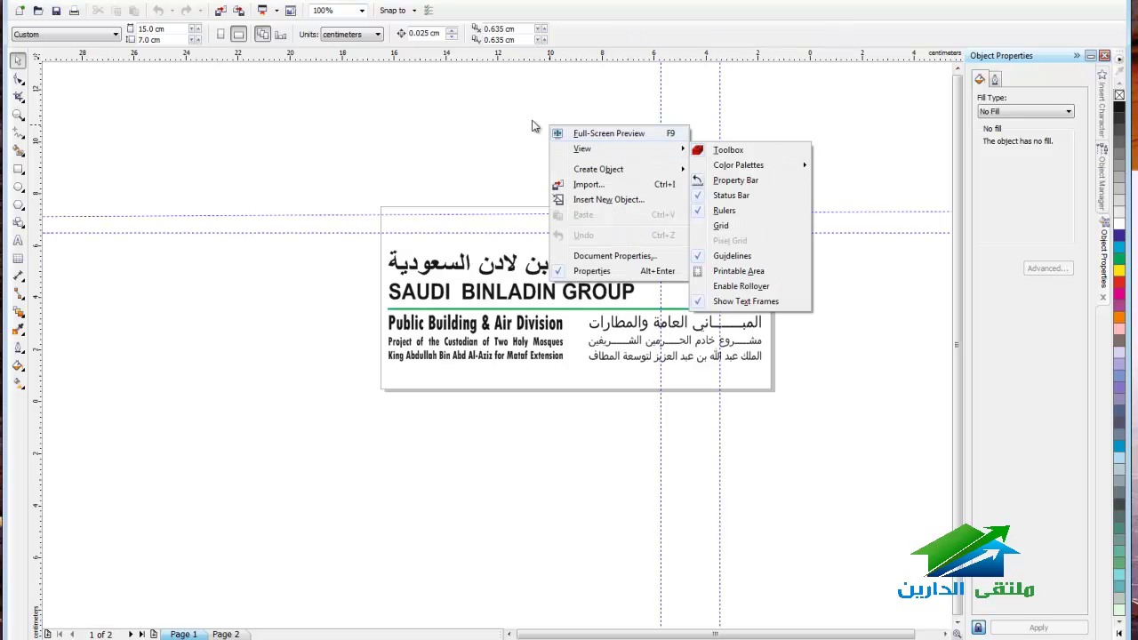
key("Escape")
key("Escape")
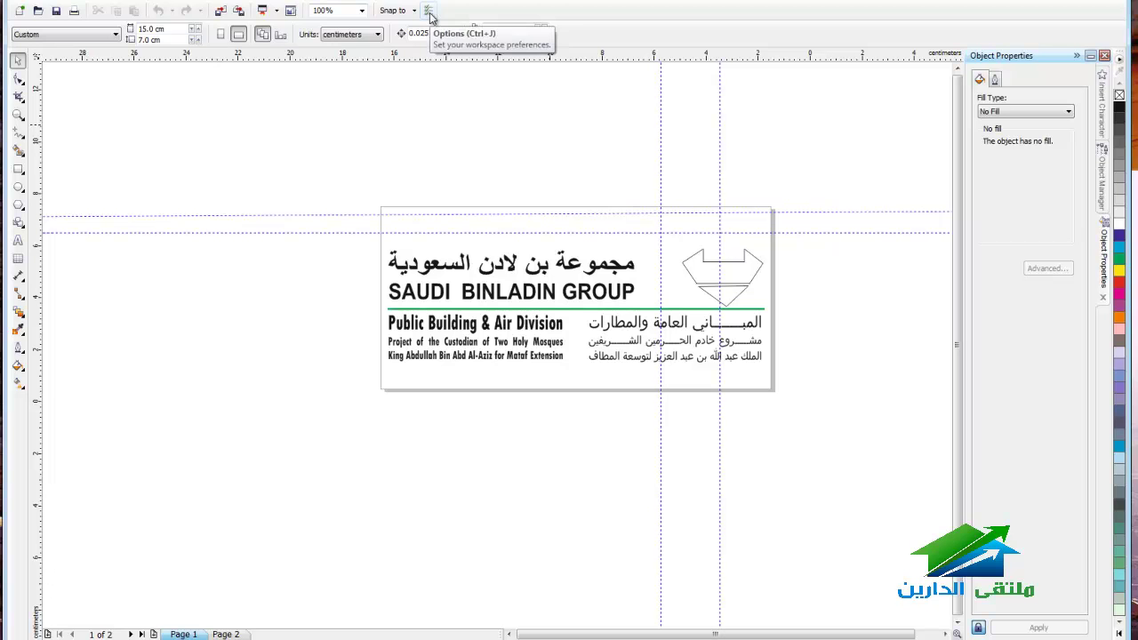
left_click(430, 15)
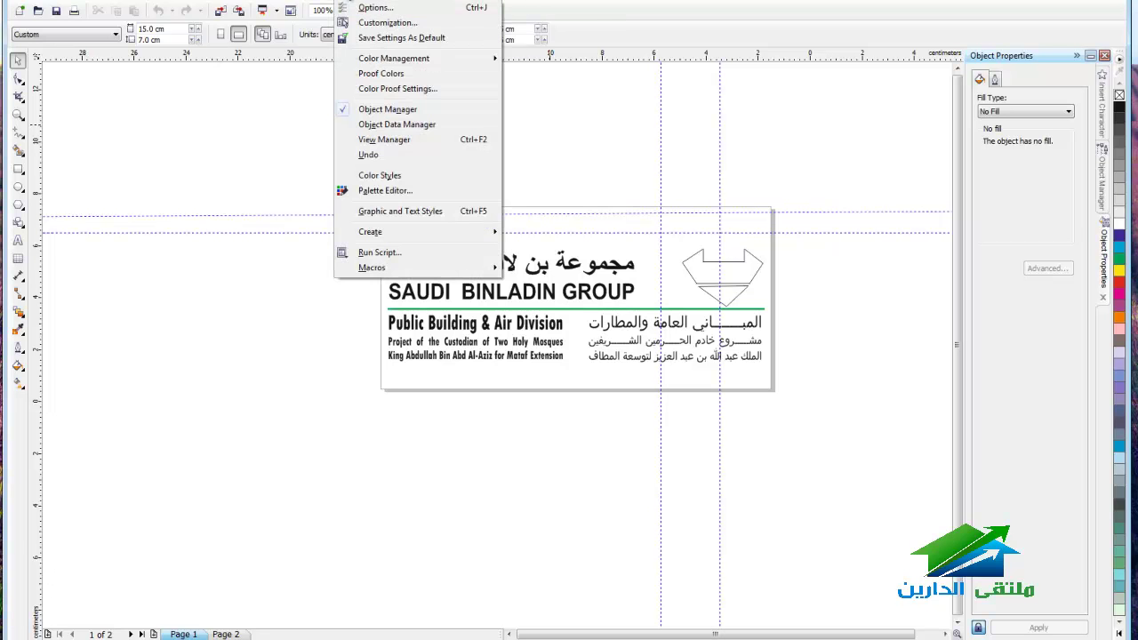
left_click(607, 20)
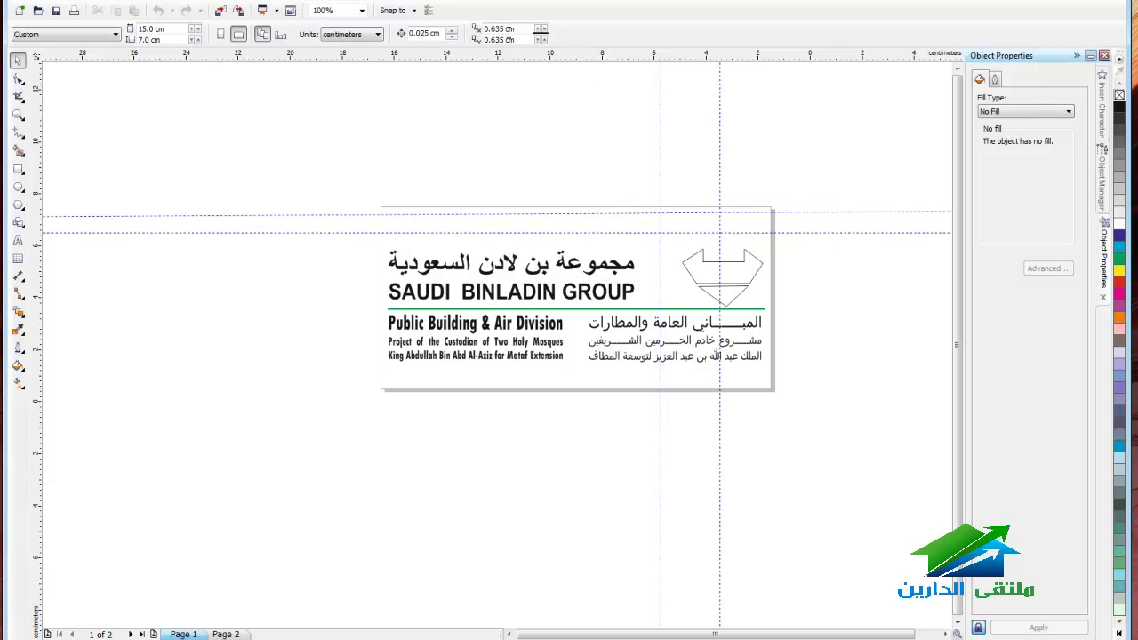
Step: Turn the document grid display on as lines and inspect it at different magnifications
right_click(589, 57)
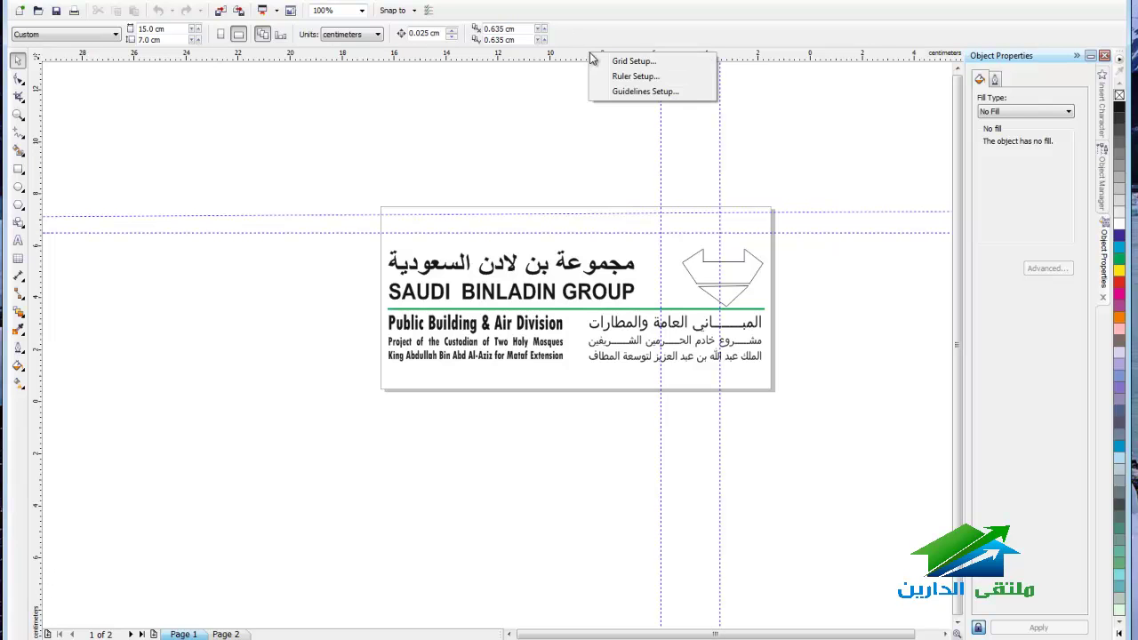
left_click(624, 62)
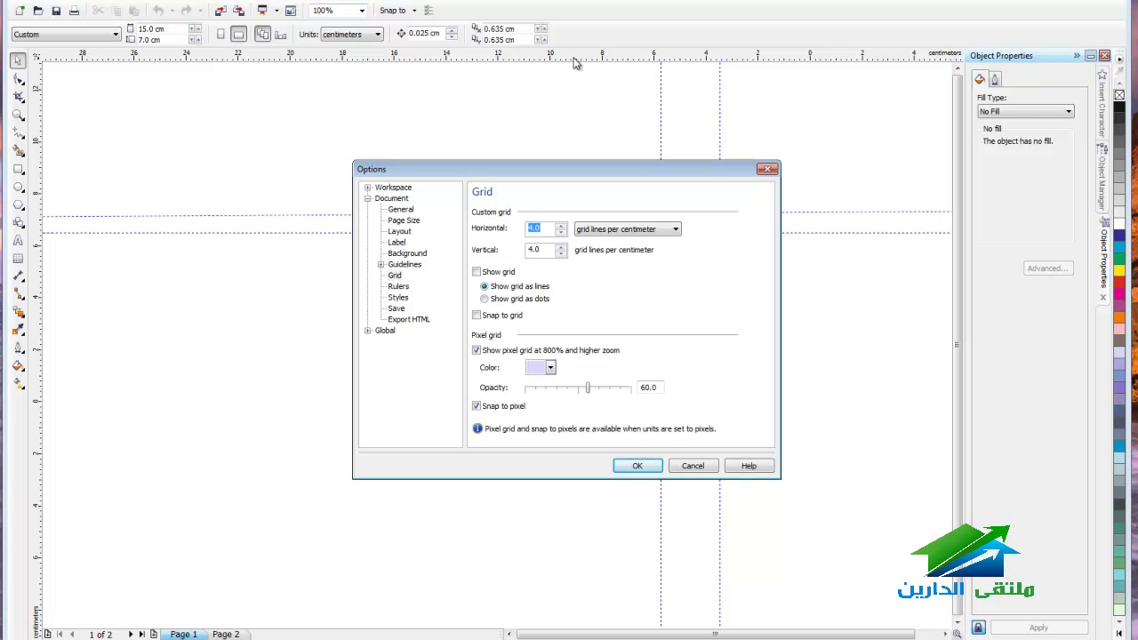
left_click(341, 43)
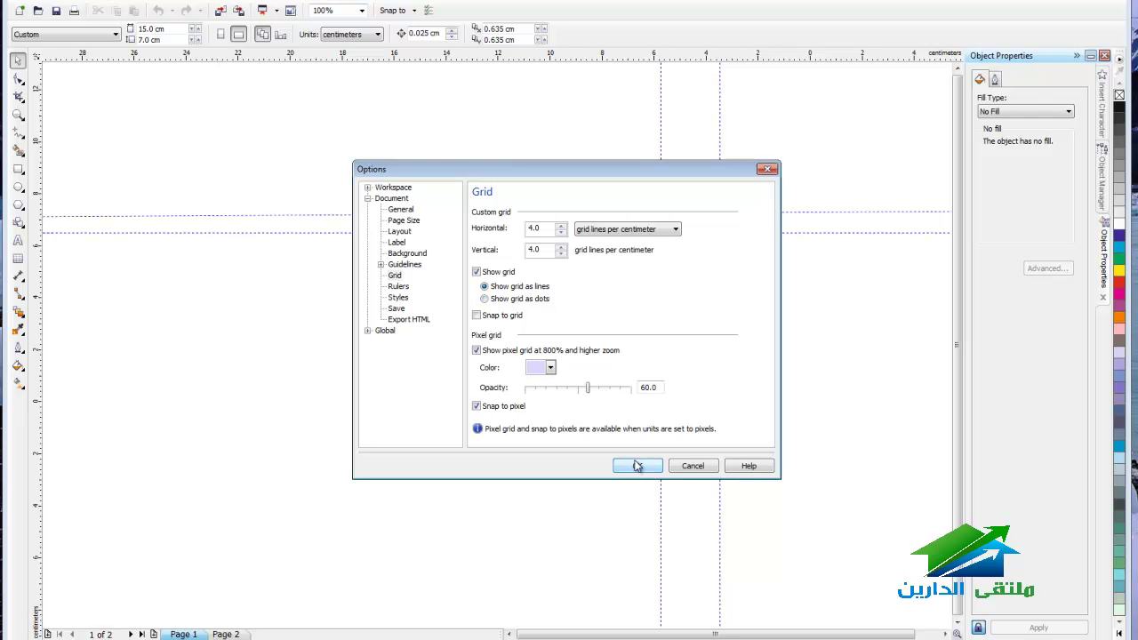
left_click(637, 466)
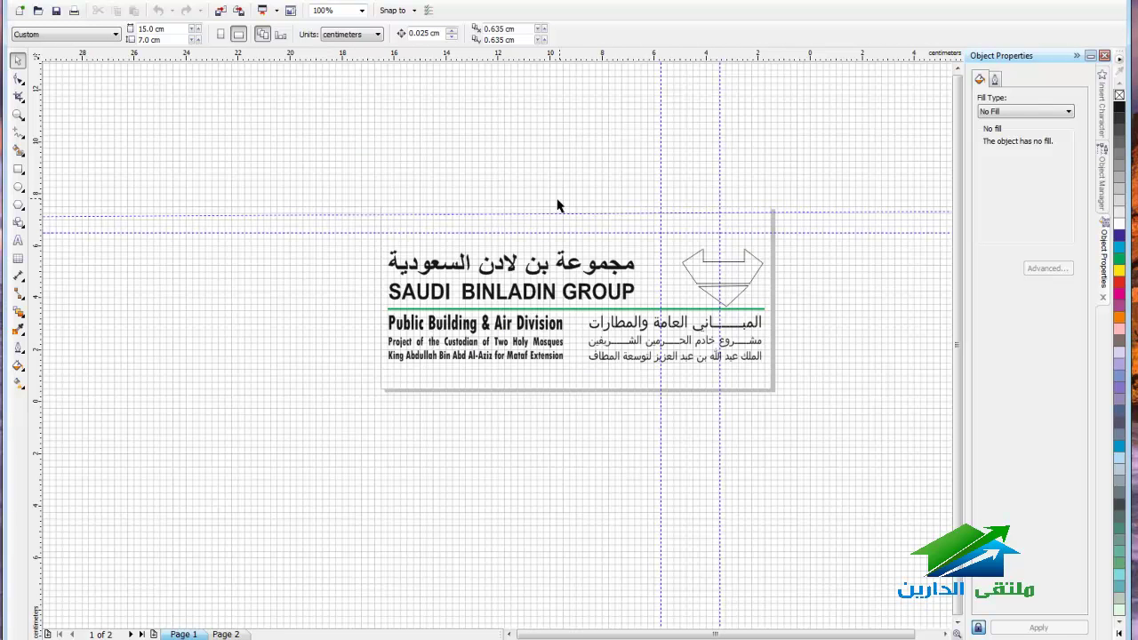
scroll(596, 233, "up", 5)
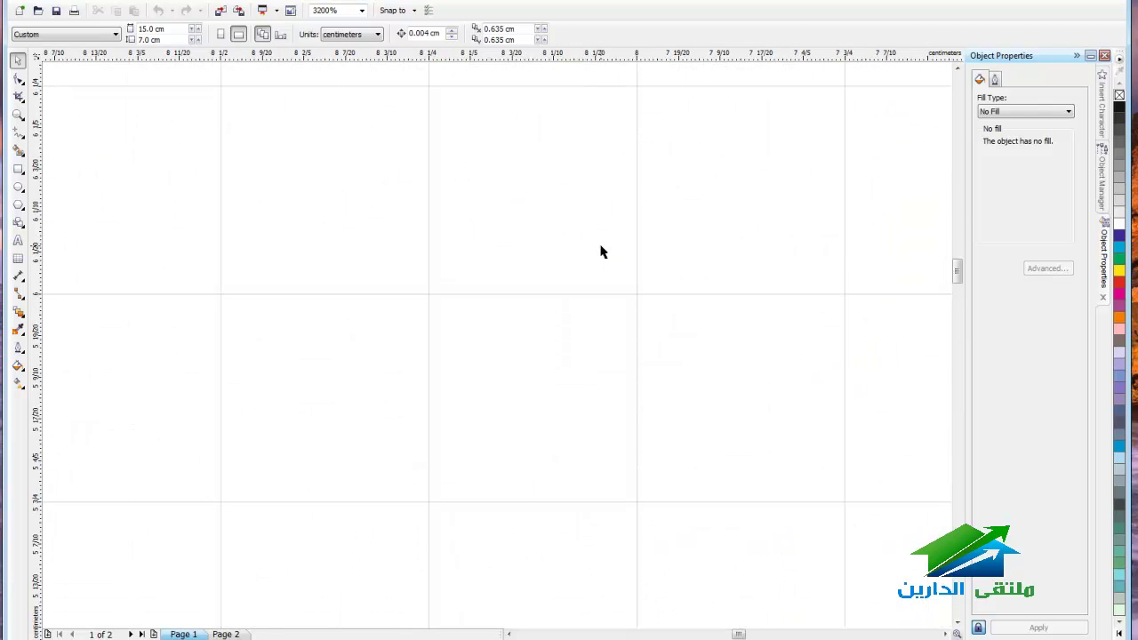
scroll(596, 154, "down", 2)
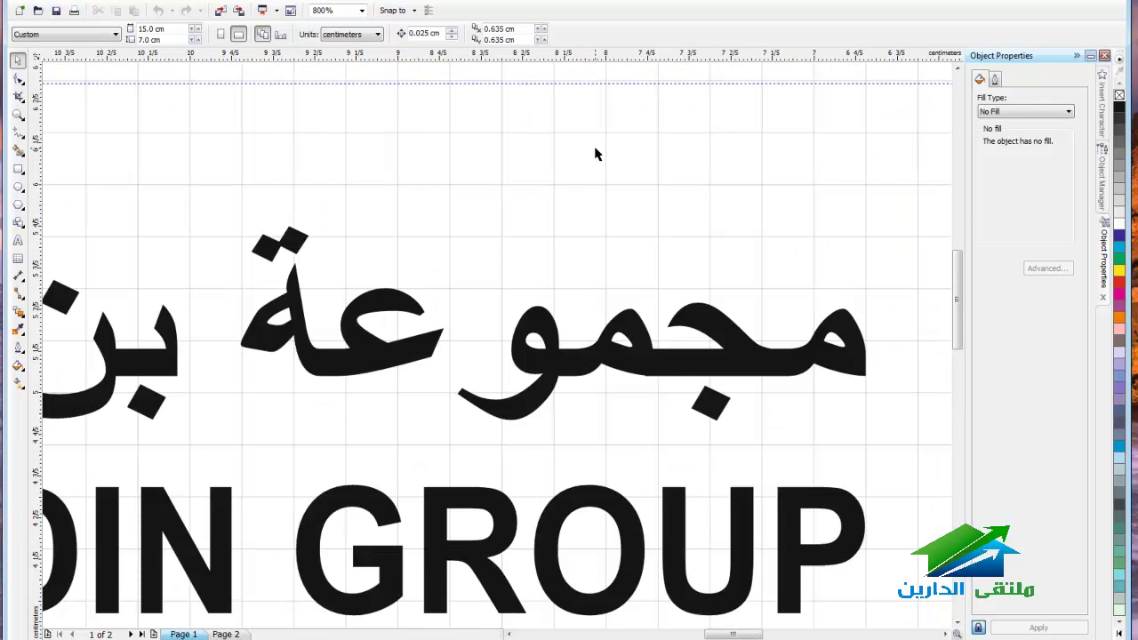
scroll(596, 154, "down", 2)
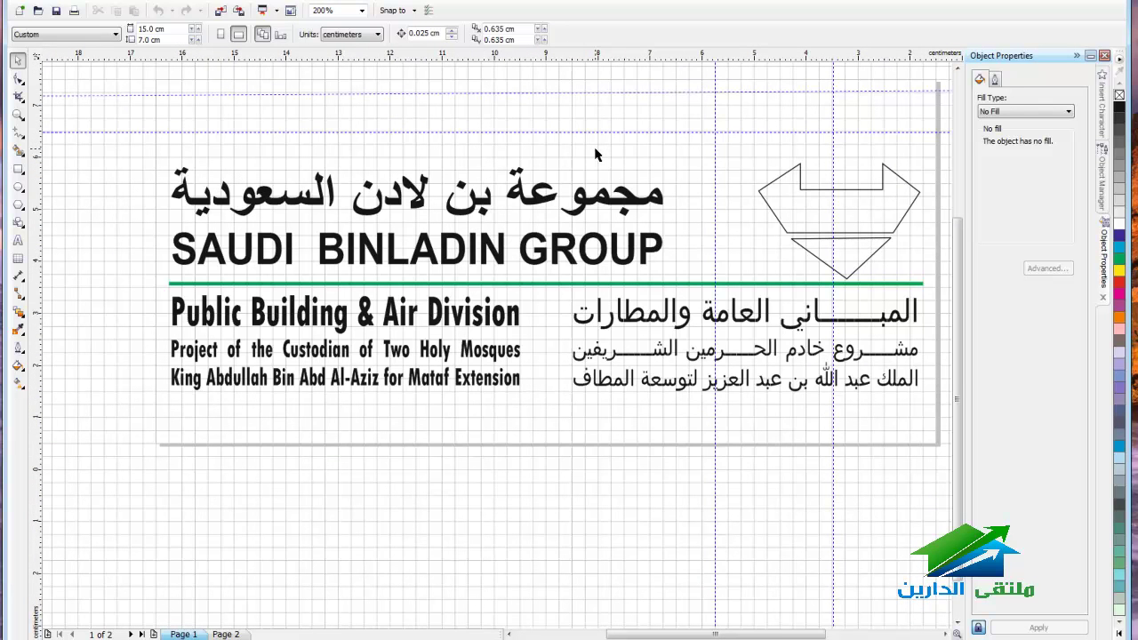
Step: Display the document grid as dots instead of lines and check it up close
right_click(569, 60)
left_click(625, 69)
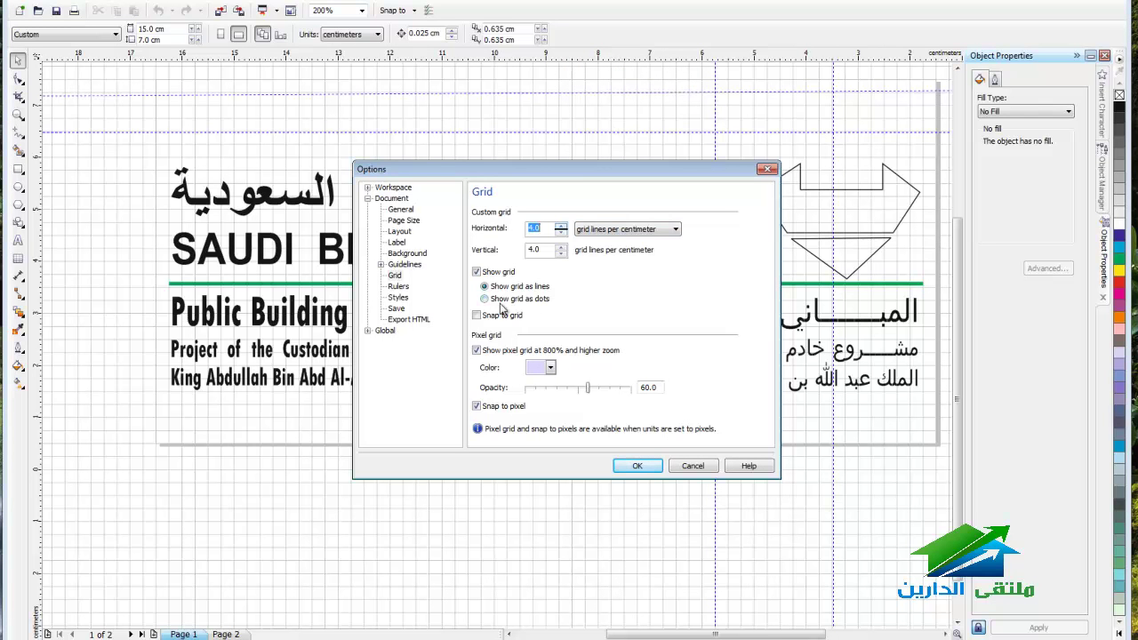
left_click(512, 300)
left_click(637, 466)
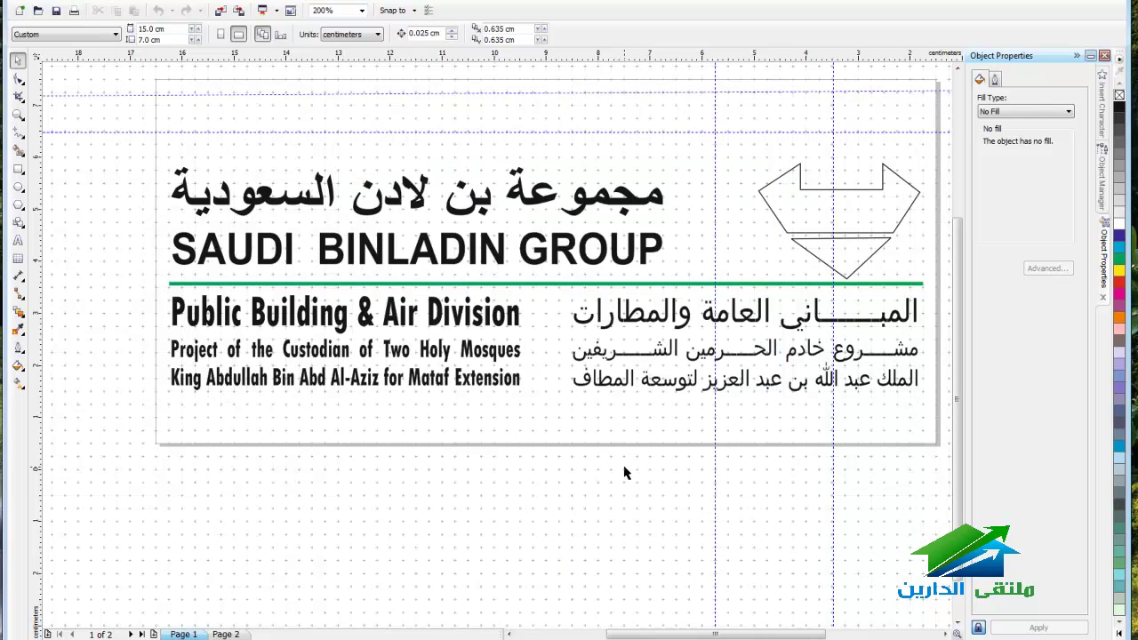
scroll(645, 165, "up", 2)
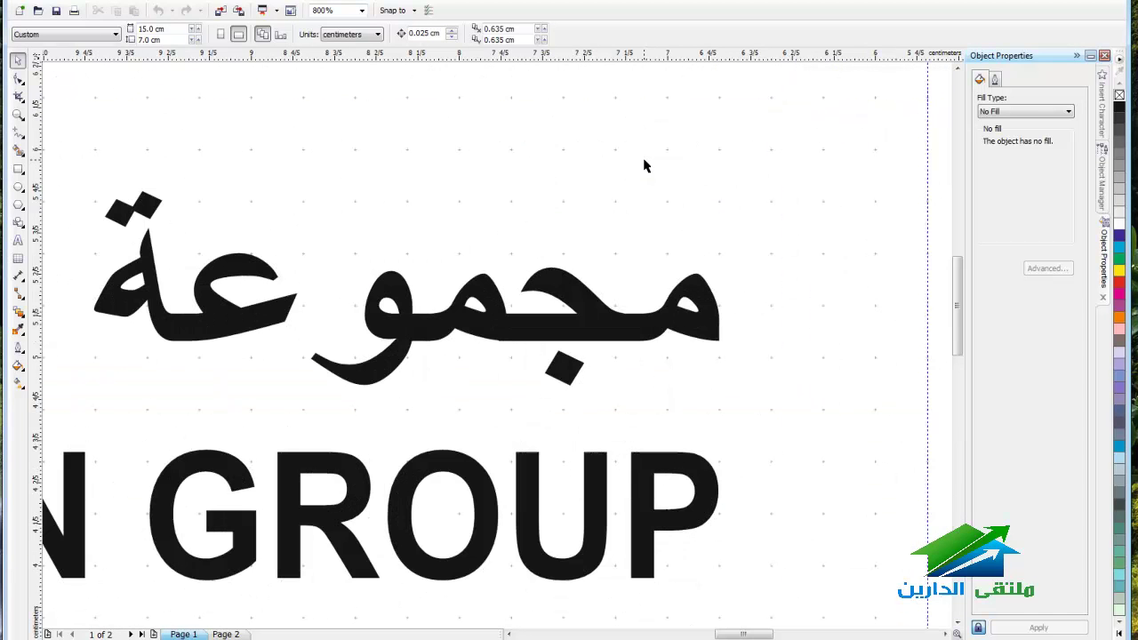
scroll(626, 193, "down", 2)
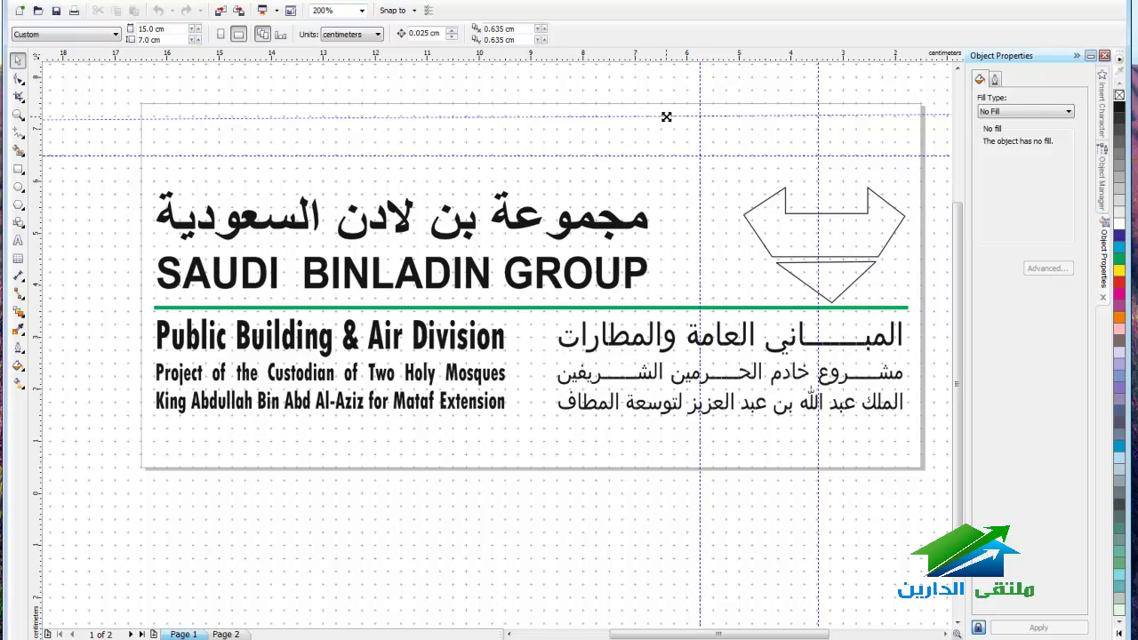
Step: Hide all guidelines in the document through the guidelines setup
right_click(602, 60)
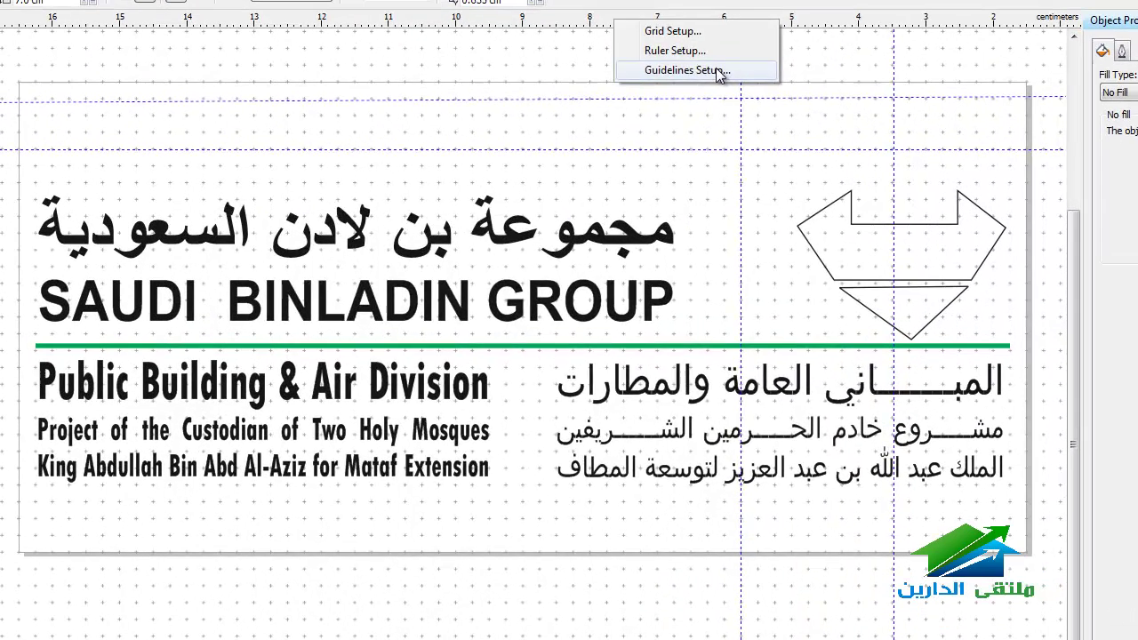
left_click(683, 95)
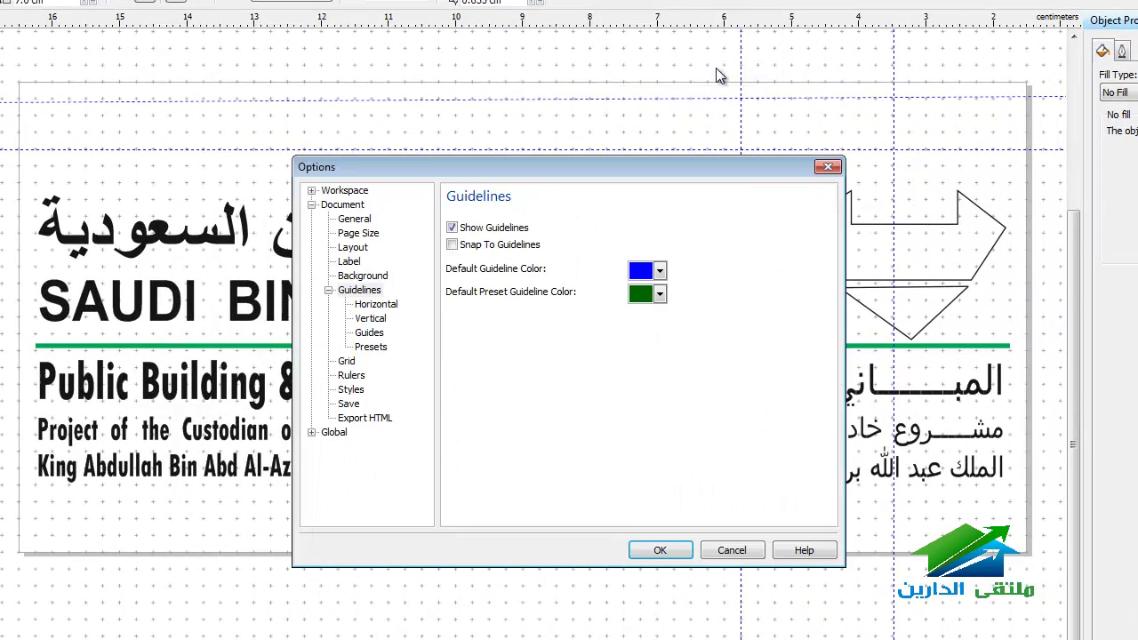
left_click(521, 228)
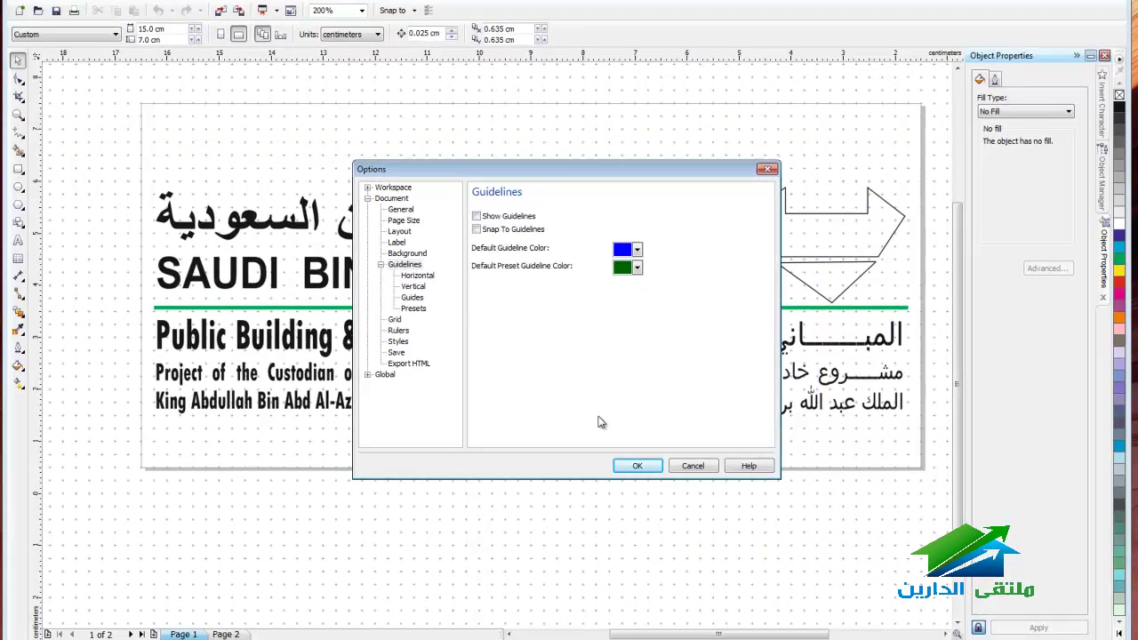
left_click(632, 466)
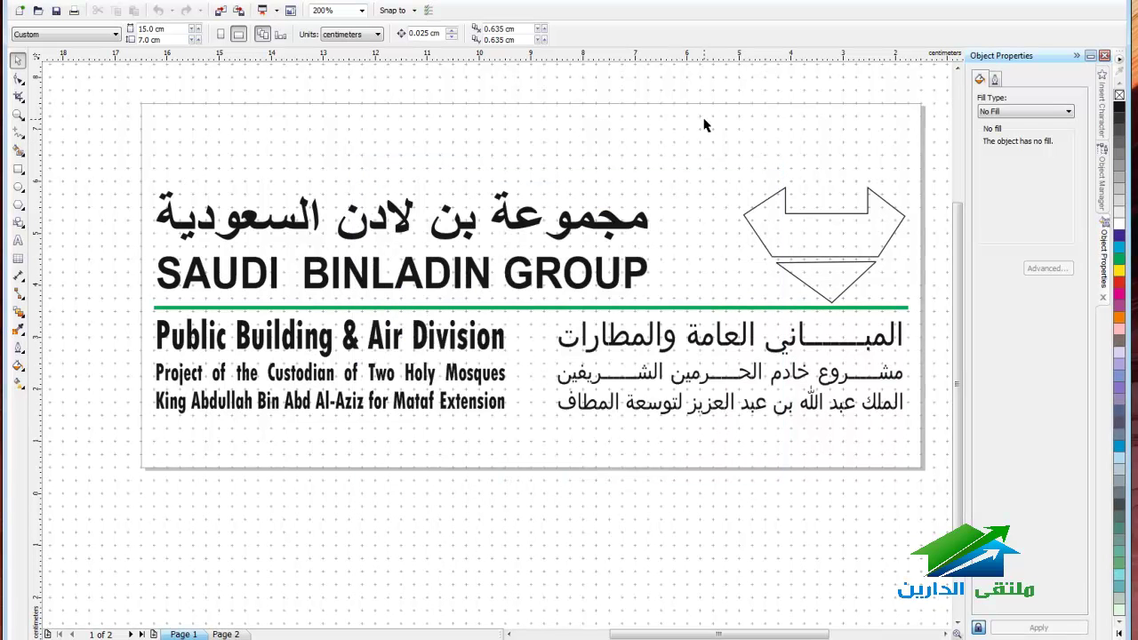
Step: Switch the grid display from dots back to lines in the grid setup
right_click(620, 53)
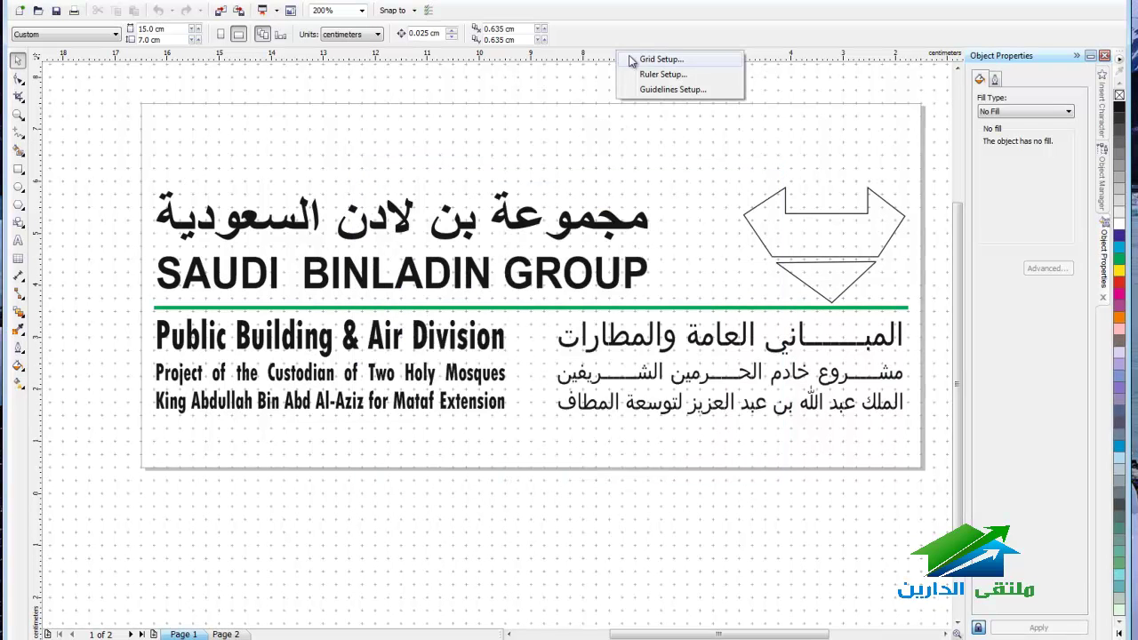
left_click(633, 61)
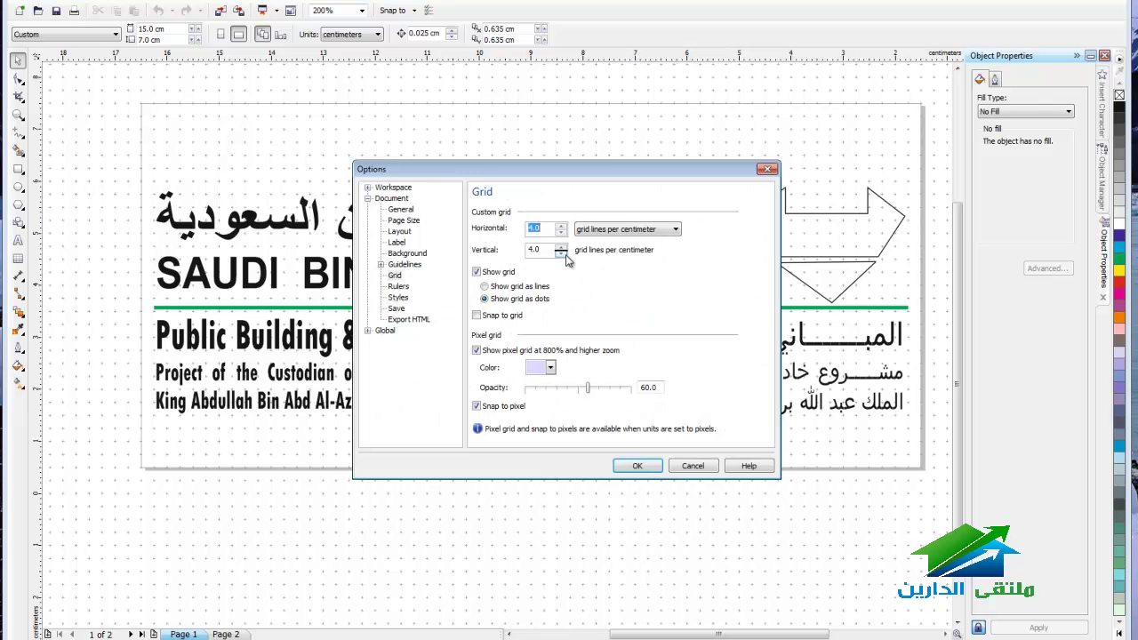
left_click(500, 287)
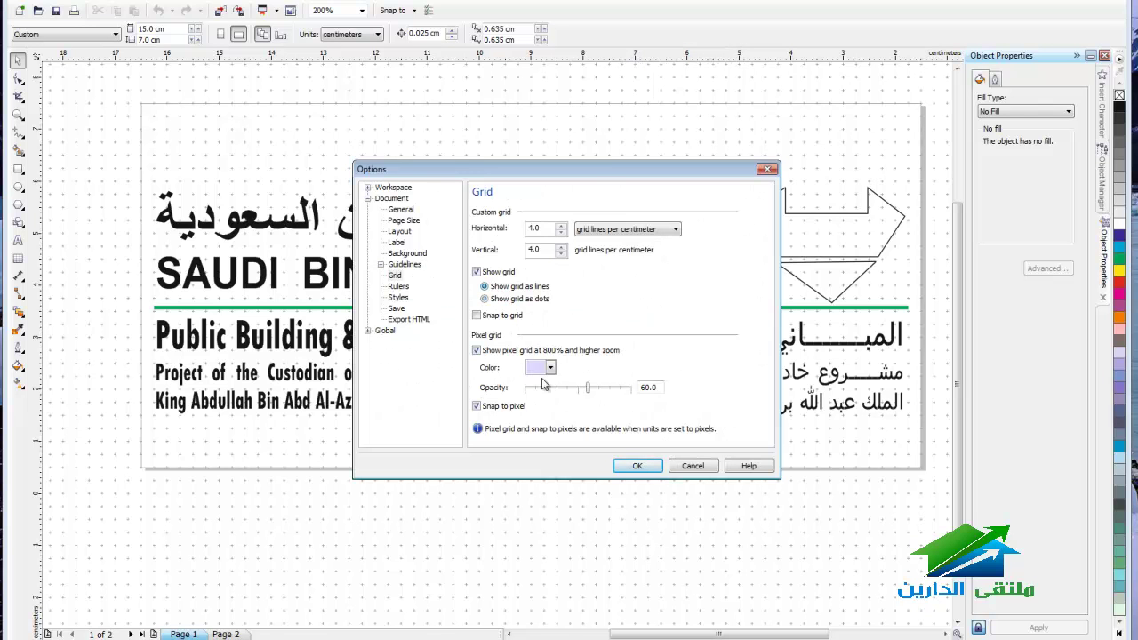
left_click(633, 467)
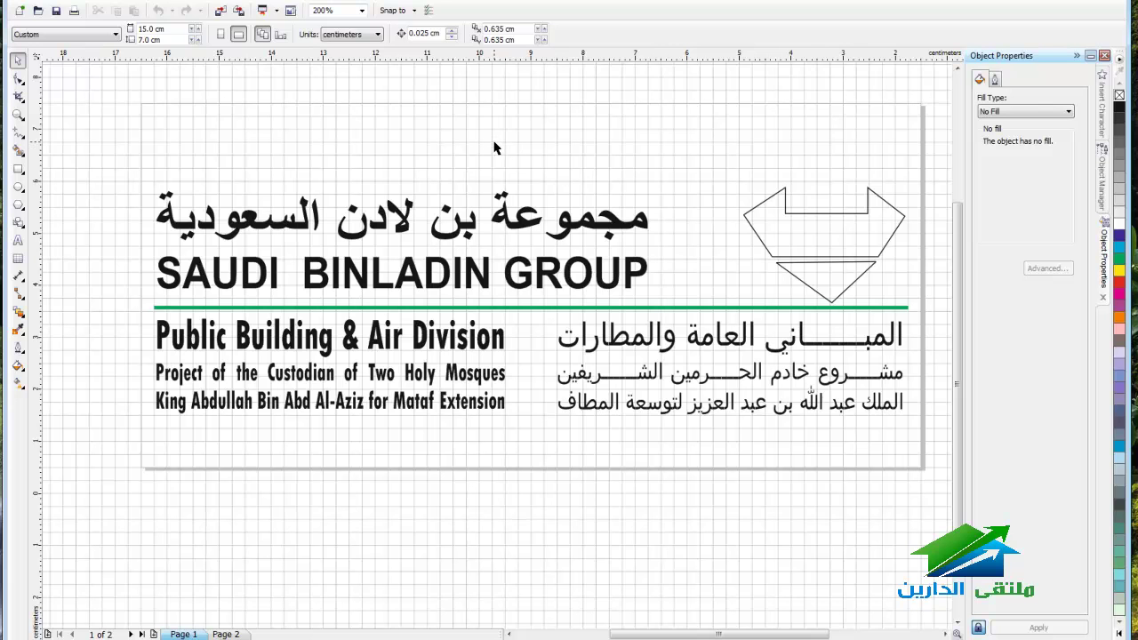
Step: Review which snapping options are enabled for the document
left_click(413, 14)
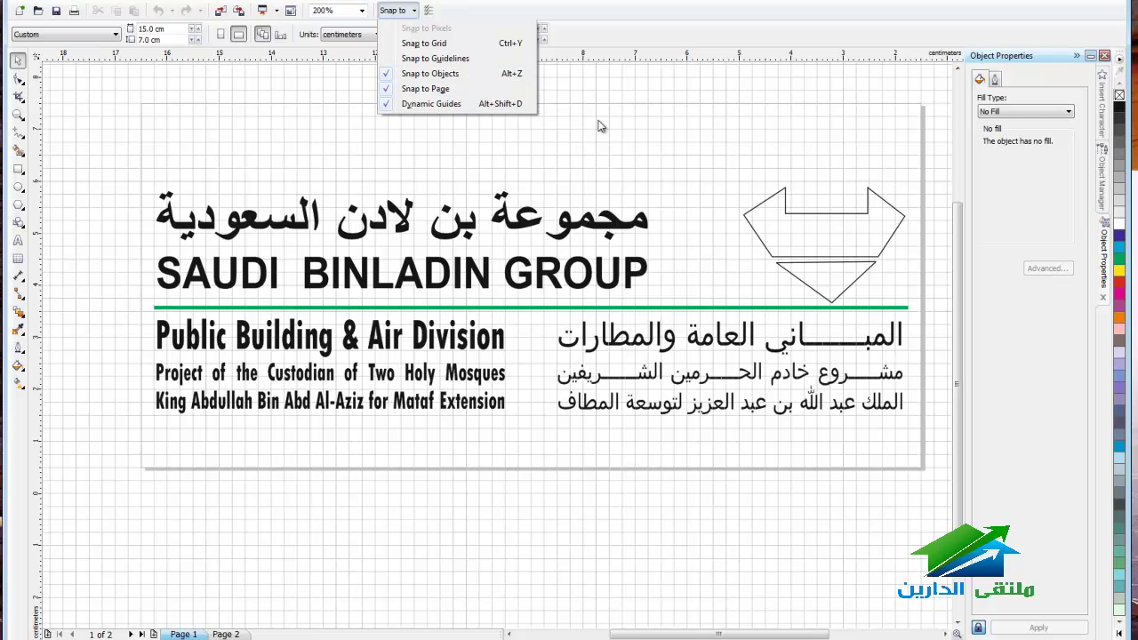
left_click(596, 125)
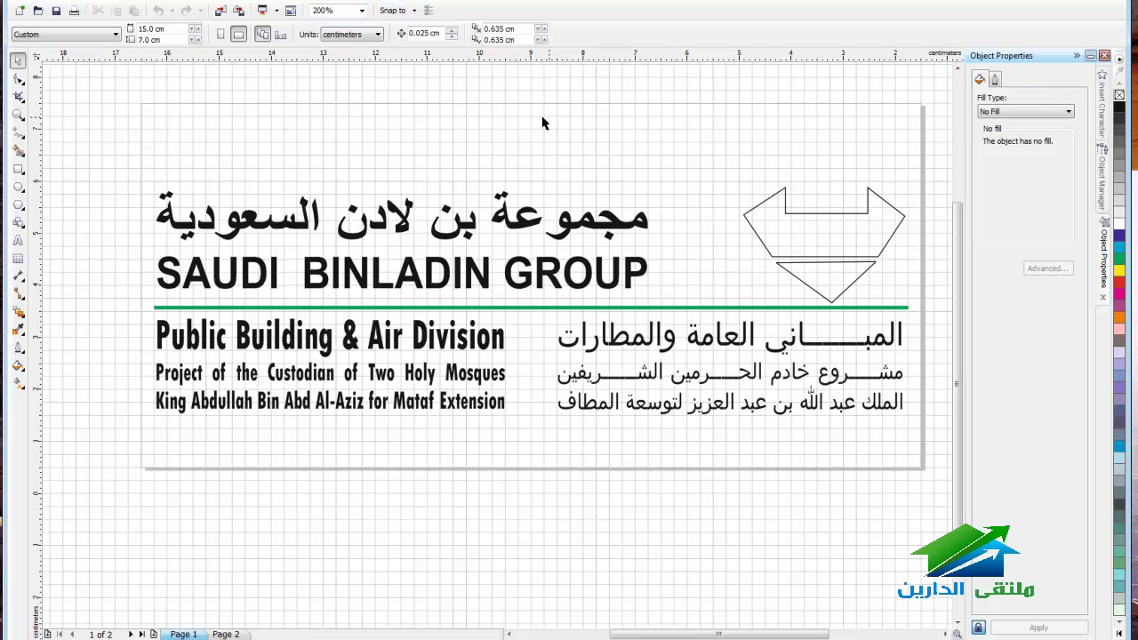
Step: Change the page size to A4 and bring the whole page into view
scroll(485, 128, "down", 2)
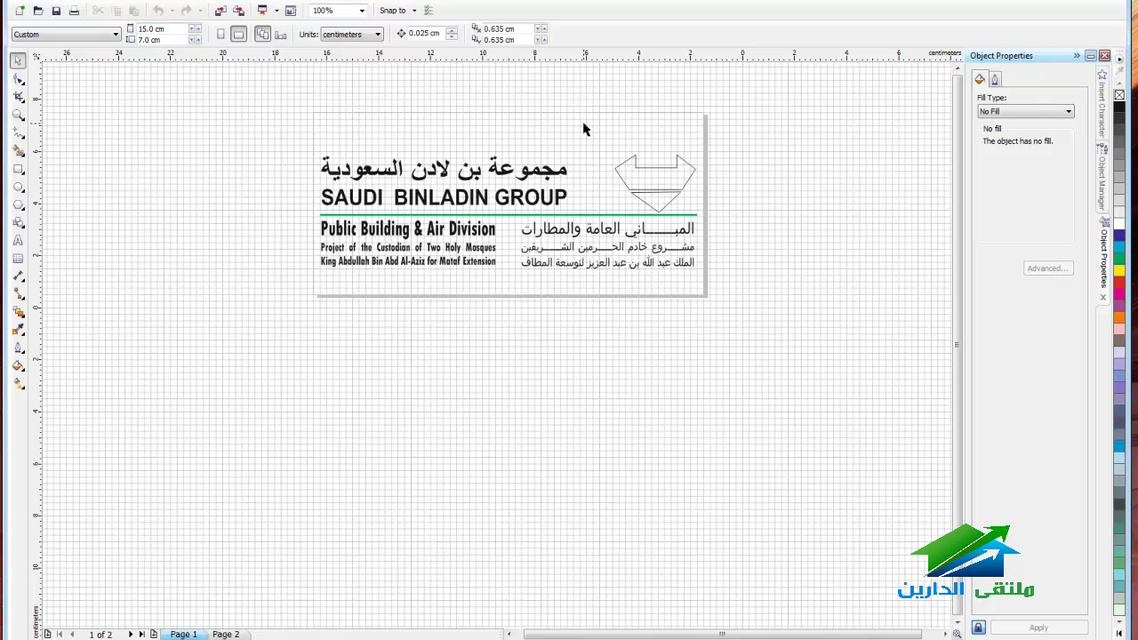
left_click(90, 33)
left_click(70, 60)
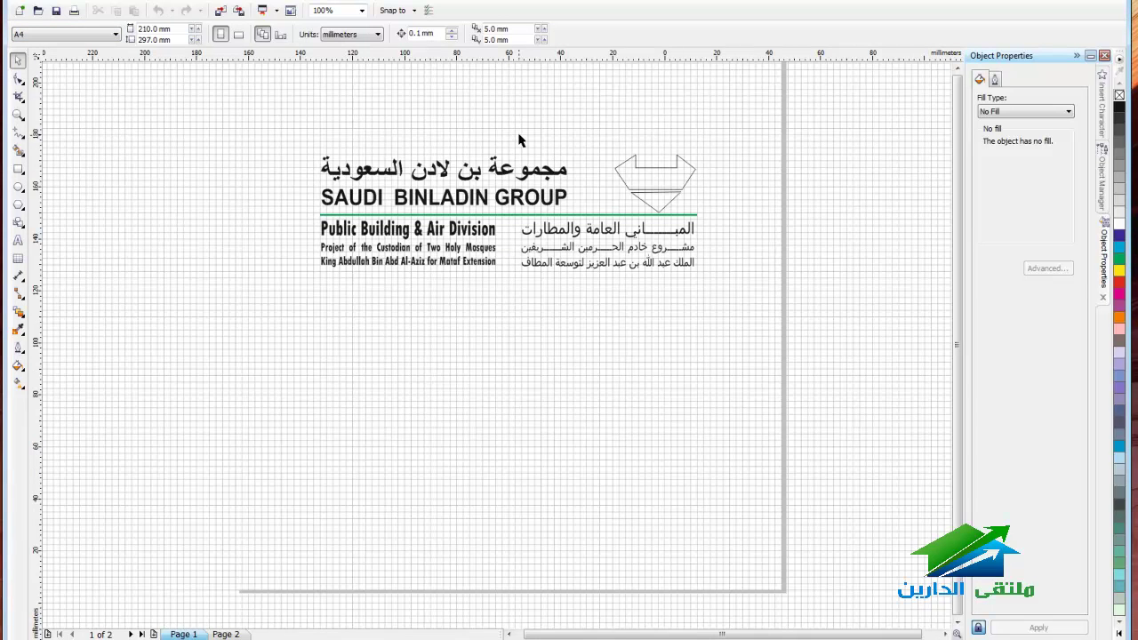
scroll(530, 111, "down", 2)
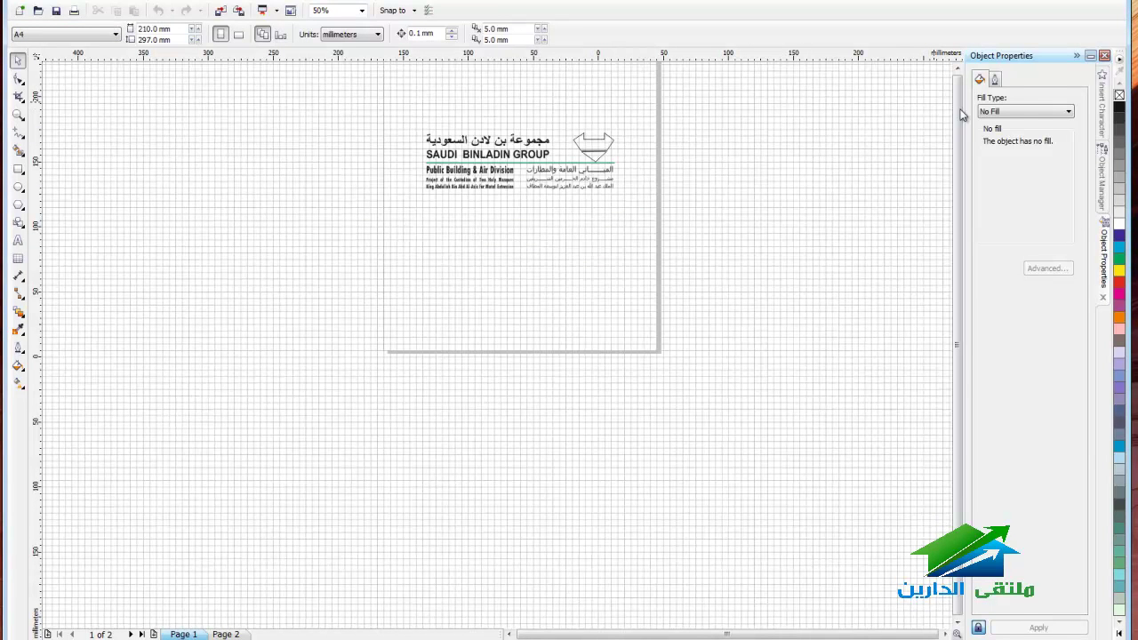
left_click(959, 70)
left_click(959, 69)
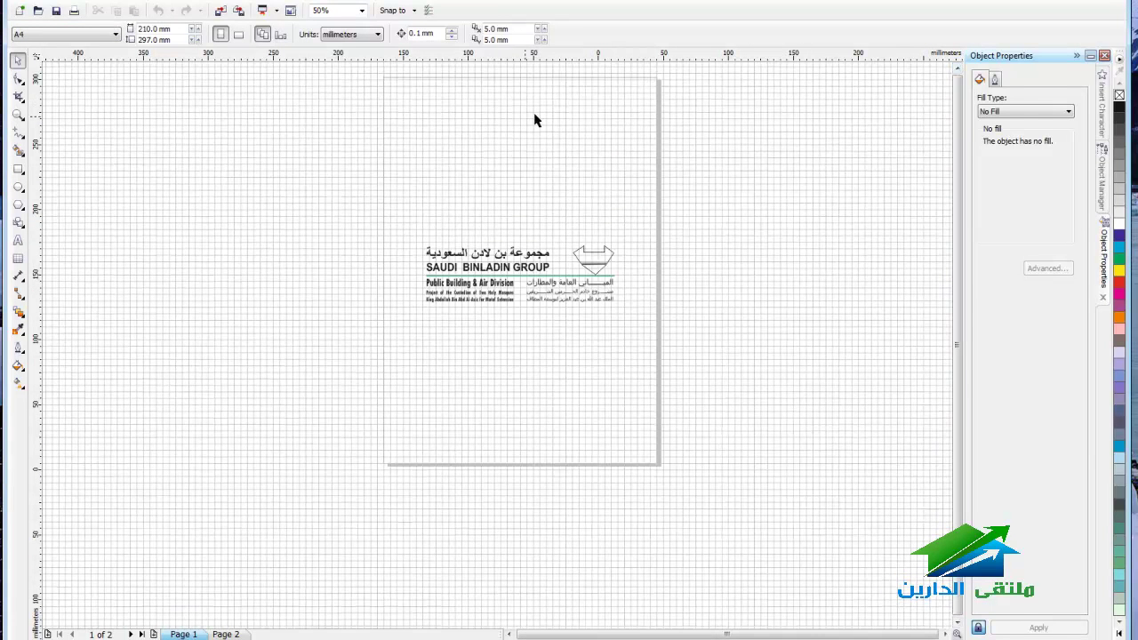
Step: Hide the document grid
right_click(570, 56)
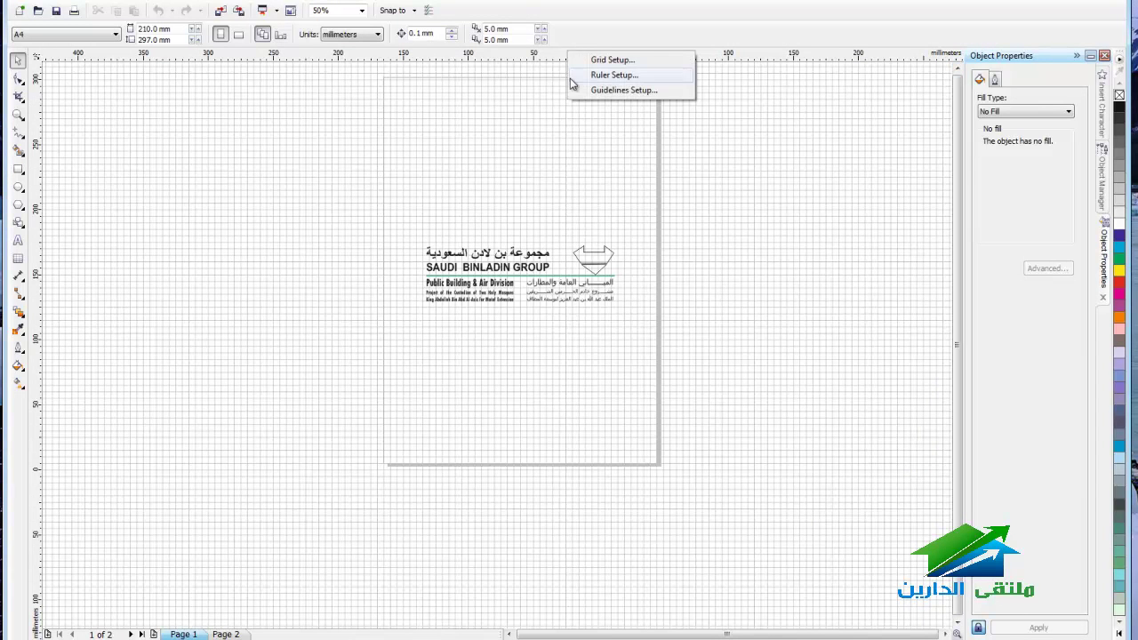
right_click(562, 123)
mouse_move(624, 146)
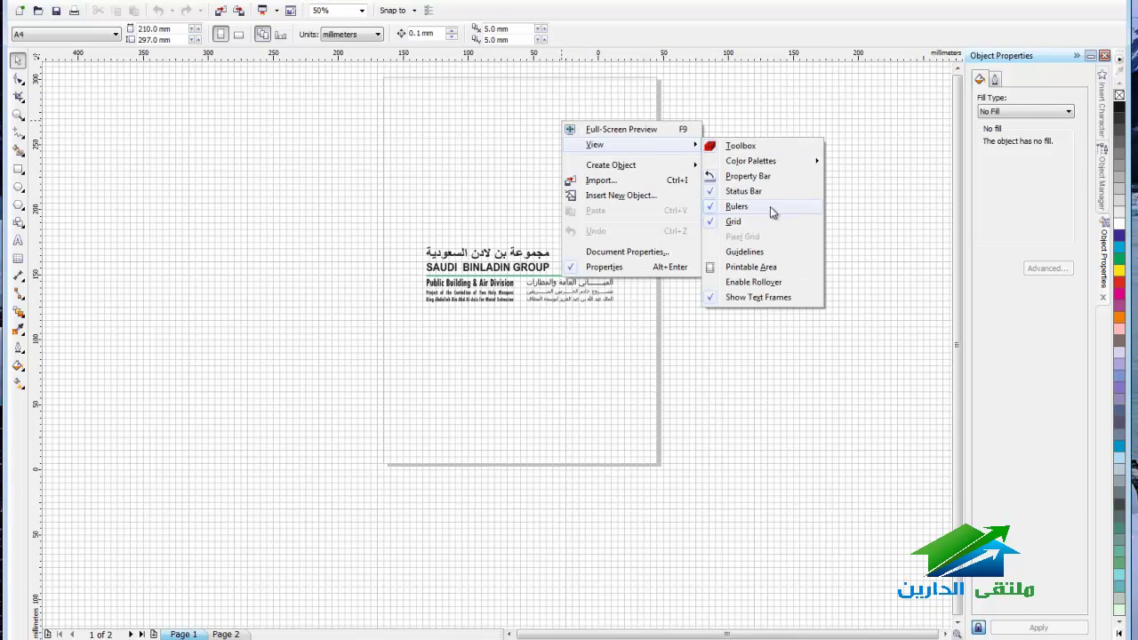
left_click(743, 222)
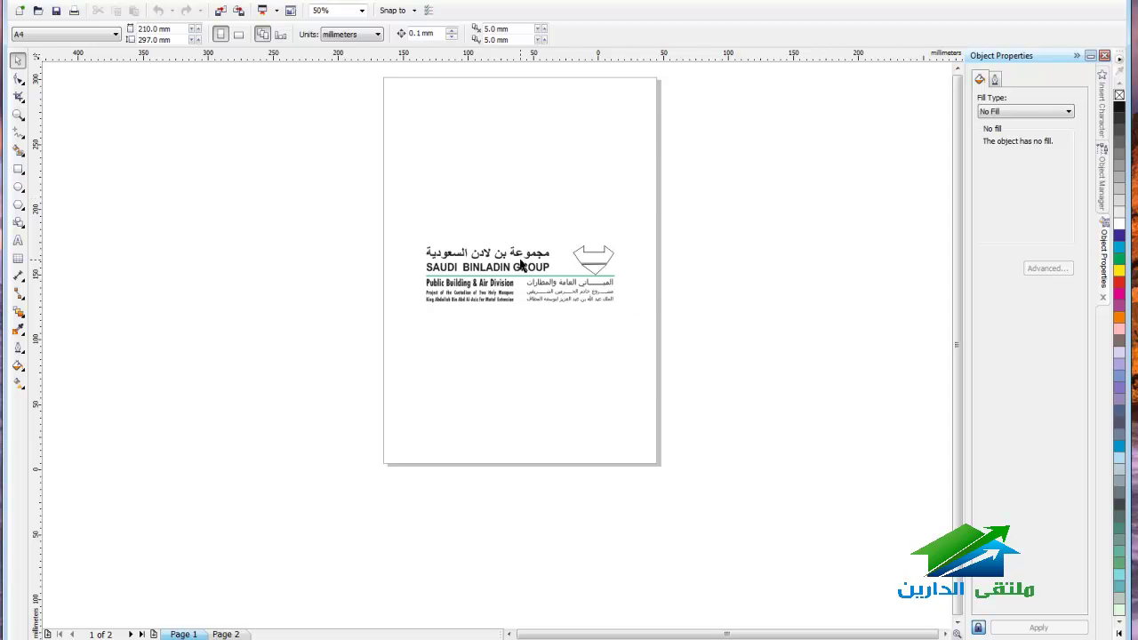
Step: Select all the logo artwork on page 1, view page 2 and return to page 1
left_click_drag(657, 211, 372, 353)
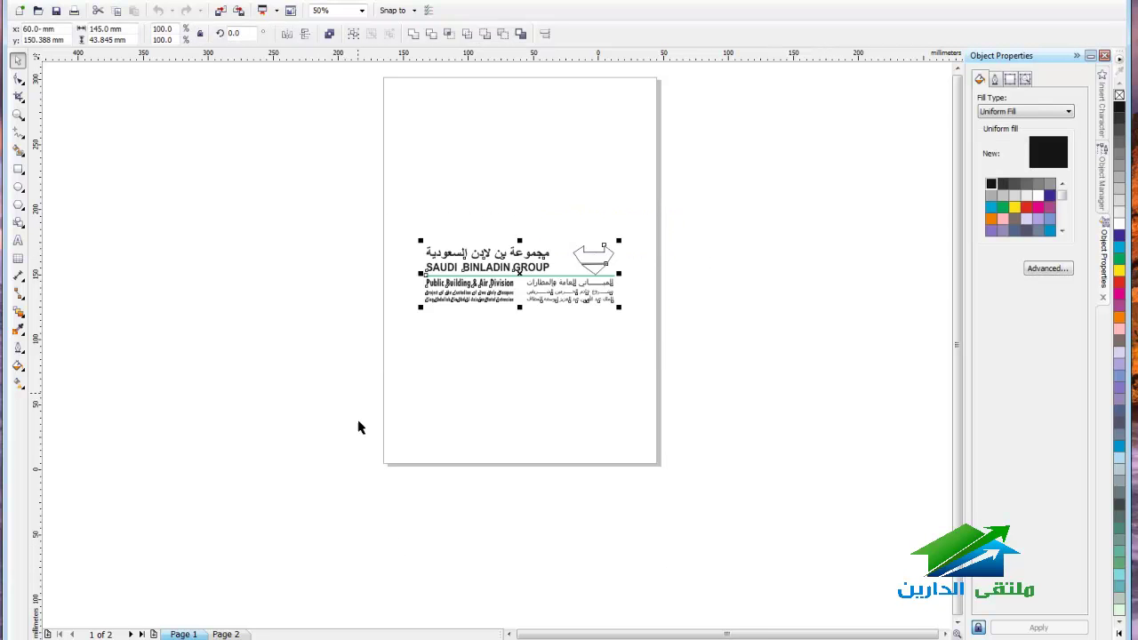
left_click(227, 634)
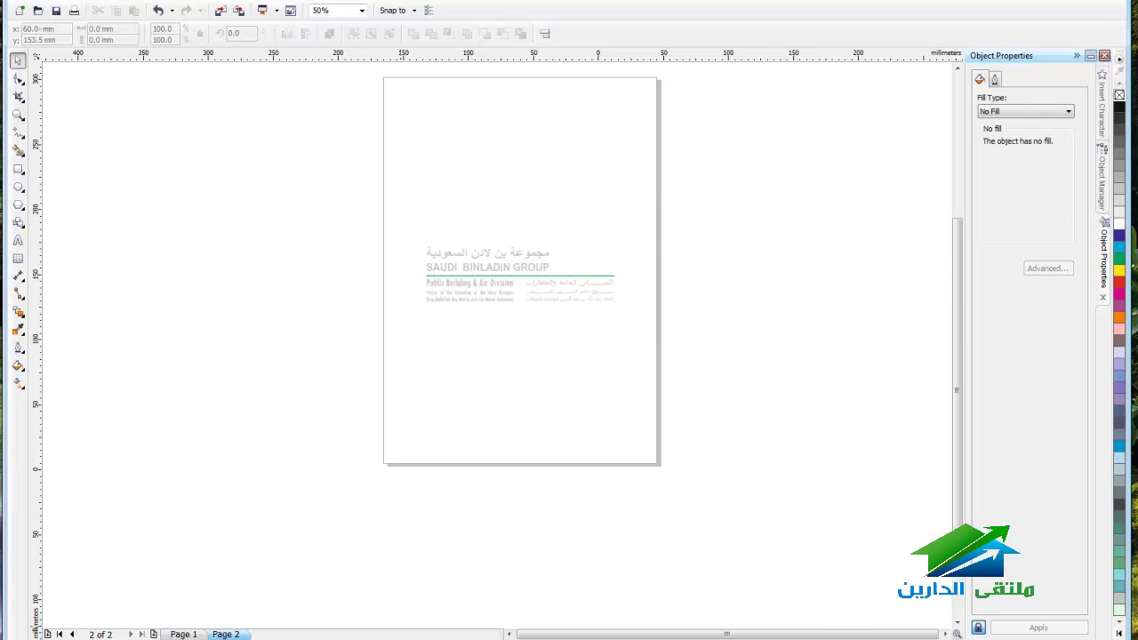
left_click(184, 634)
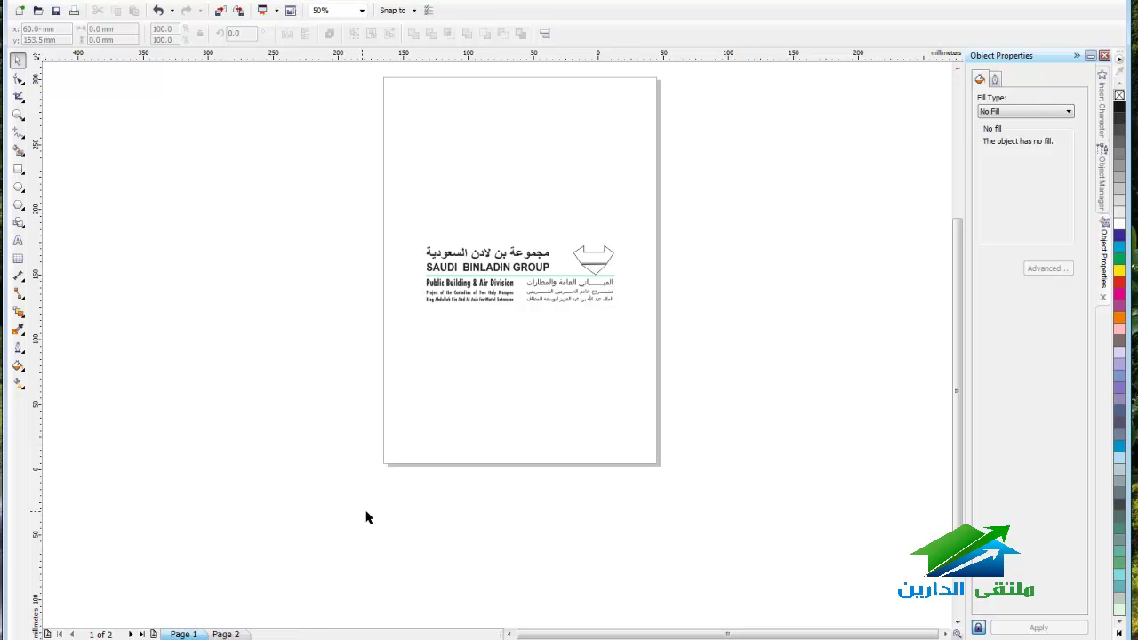
Step: Move both emblem outlines off page 1 onto the pasteboard at about x -228 mm, and check the objects on page 2 before returning
left_click(598, 256)
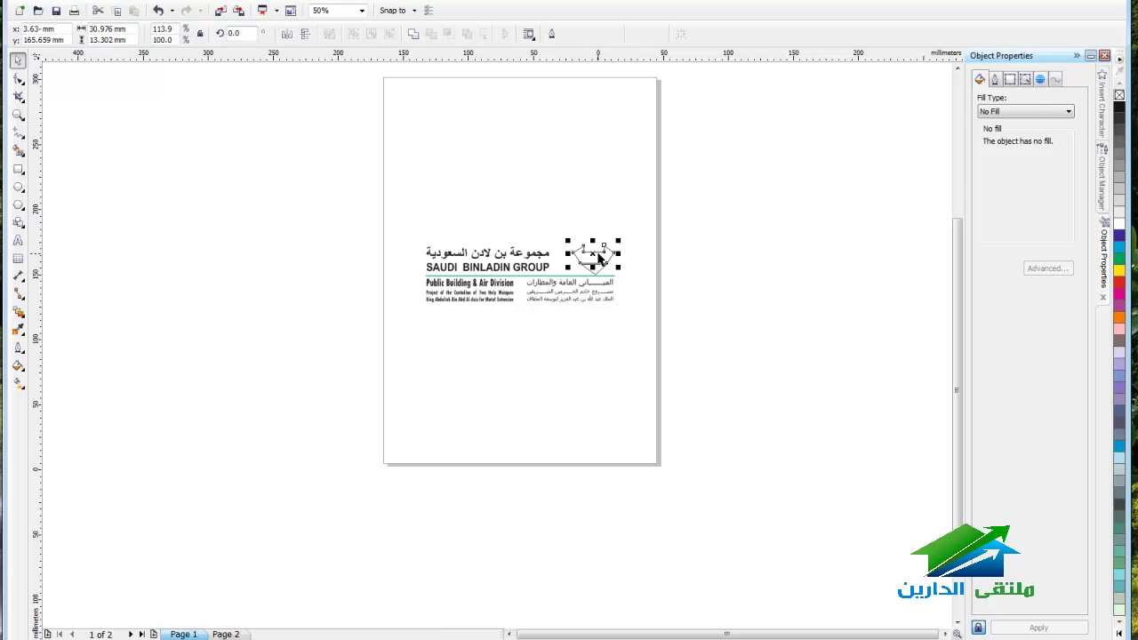
left_click_drag(642, 228, 301, 255)
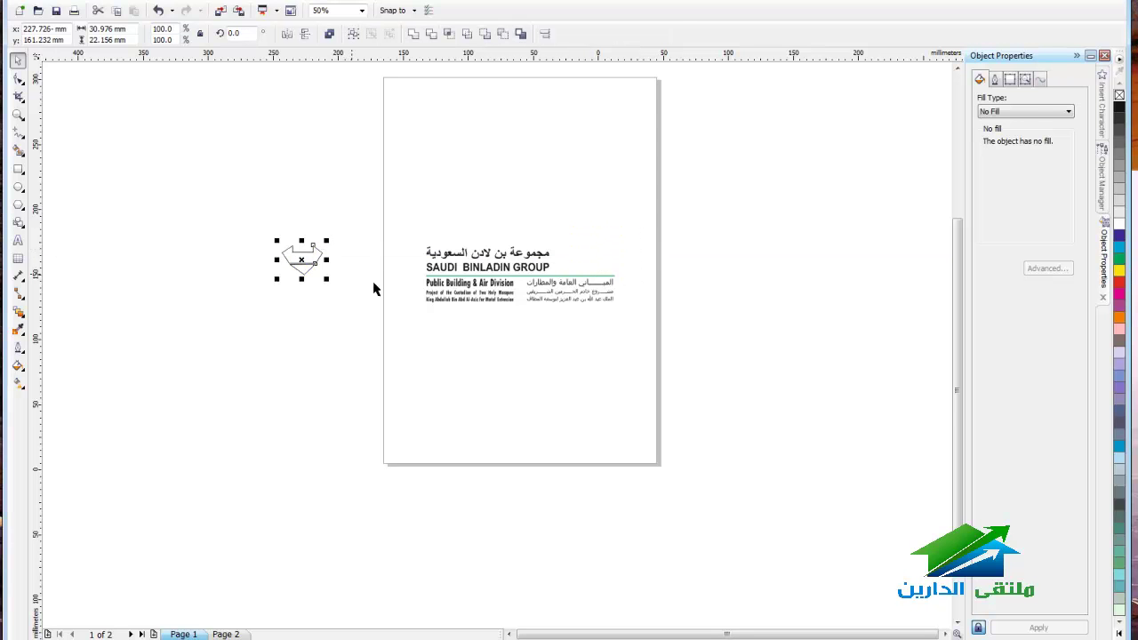
left_click(227, 634)
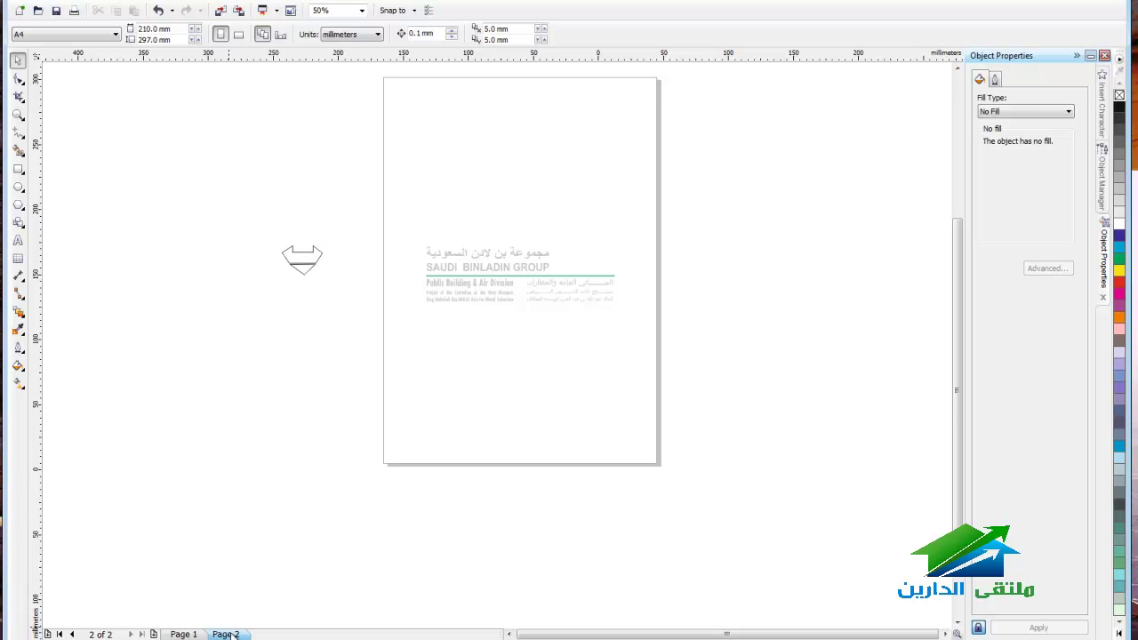
left_click(313, 260)
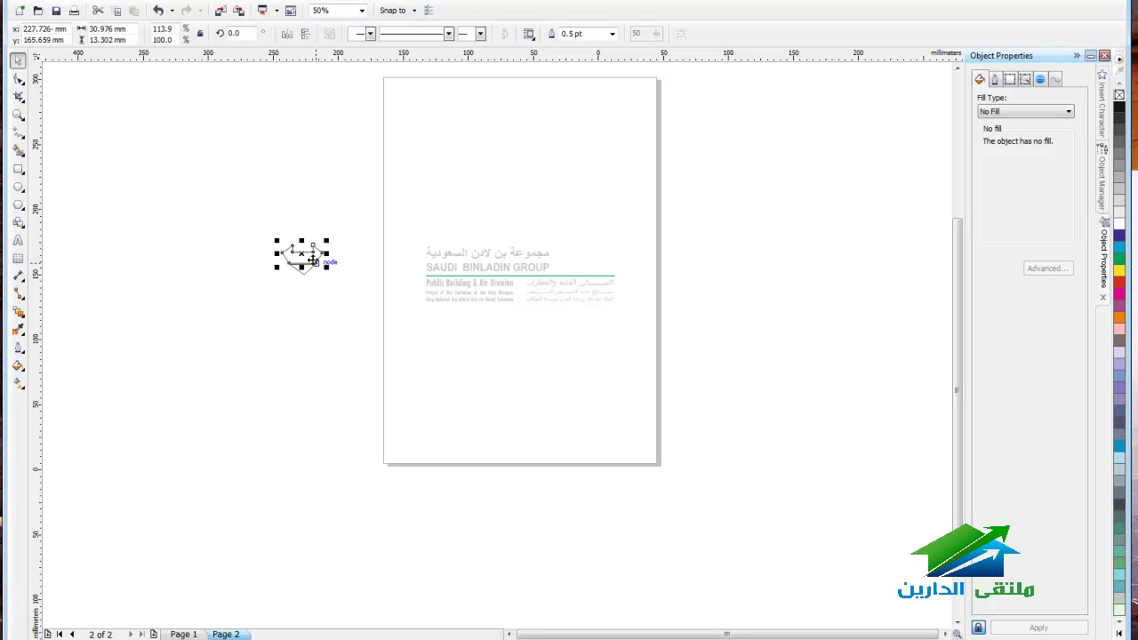
left_click(468, 260)
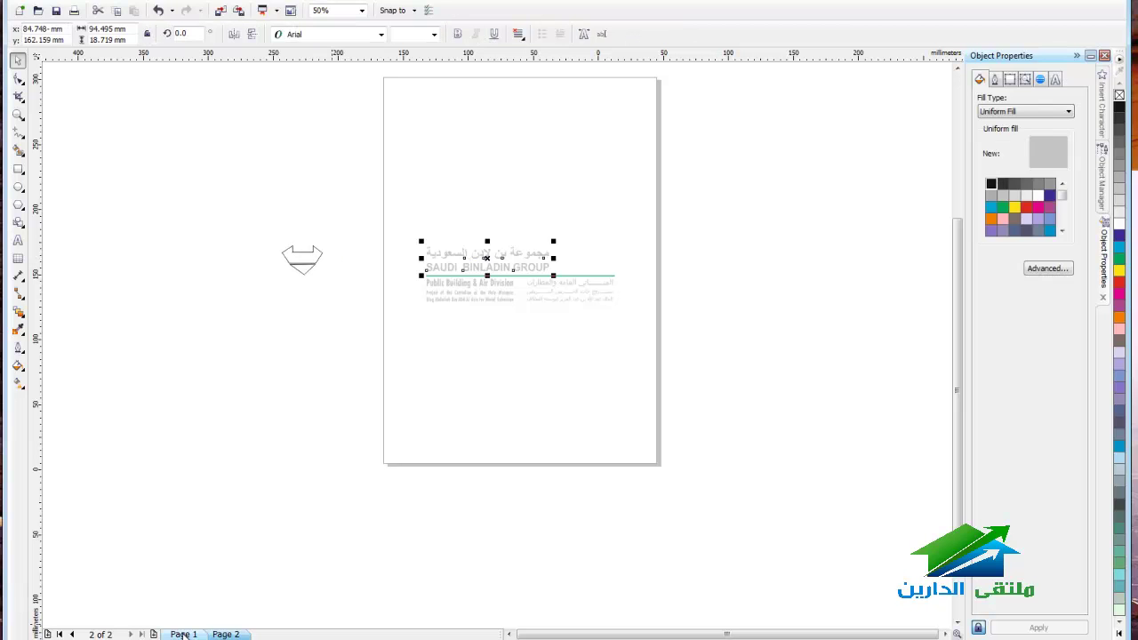
left_click(444, 368)
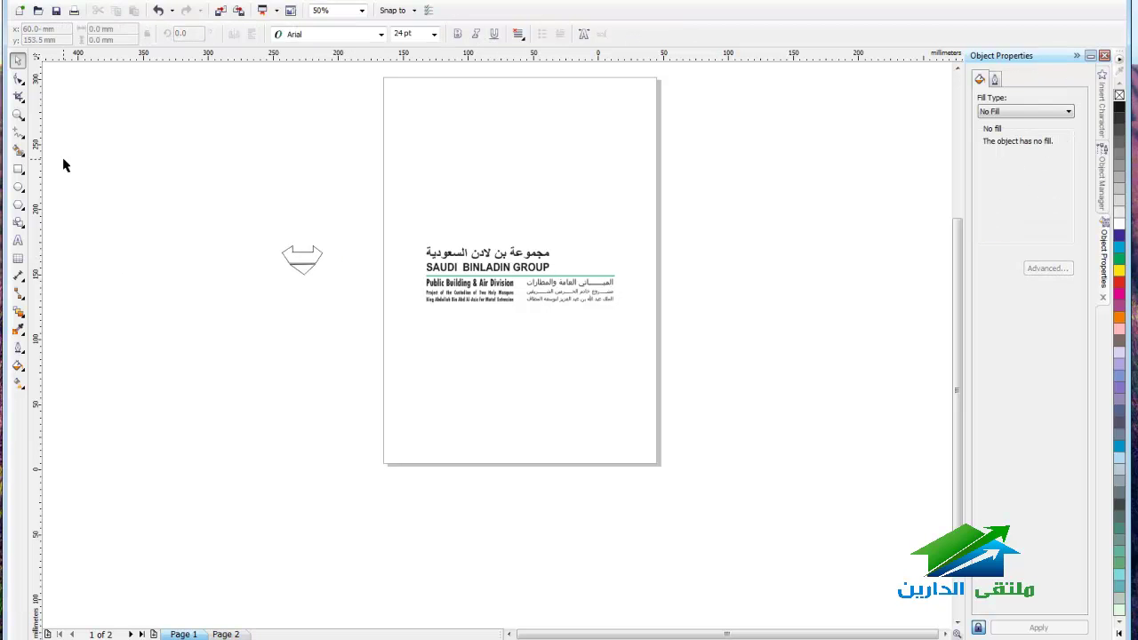
Step: Draw an ellipse about 25 mm by 32 mm above the logo on page 1 and compare pages 1 and 2
left_click(18, 187)
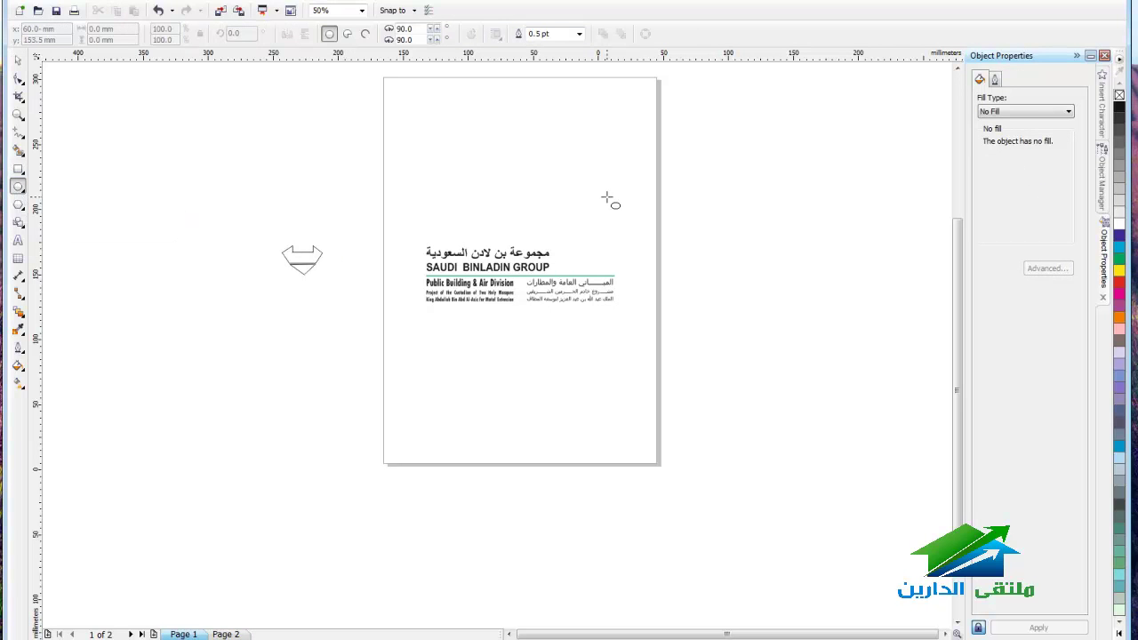
left_click_drag(604, 196, 570, 238)
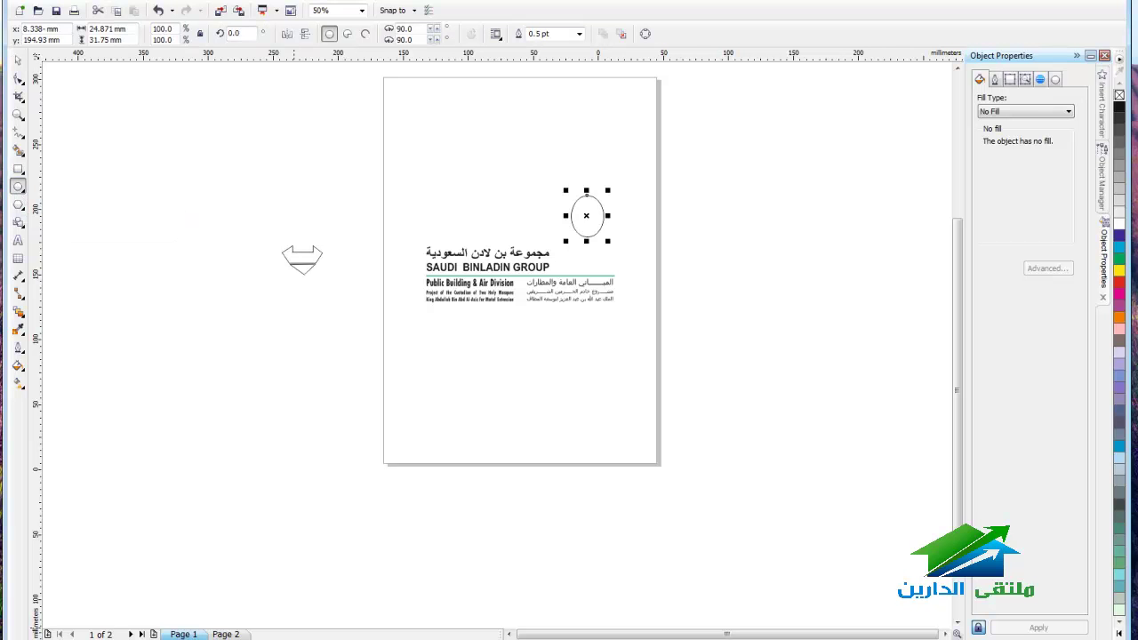
left_click(235, 634)
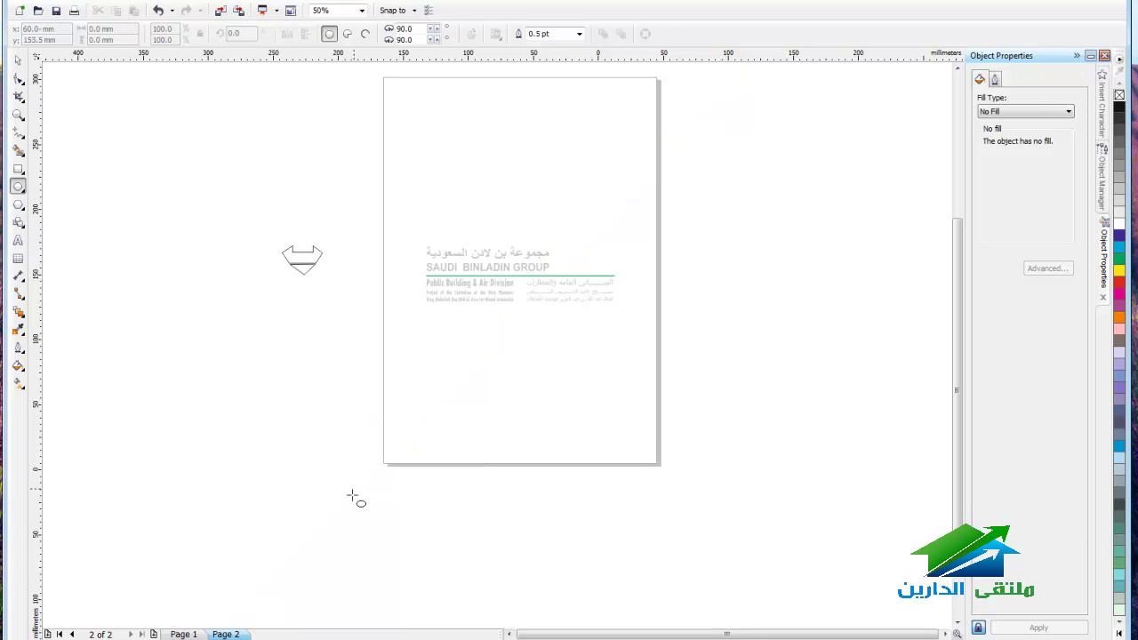
left_click(199, 634)
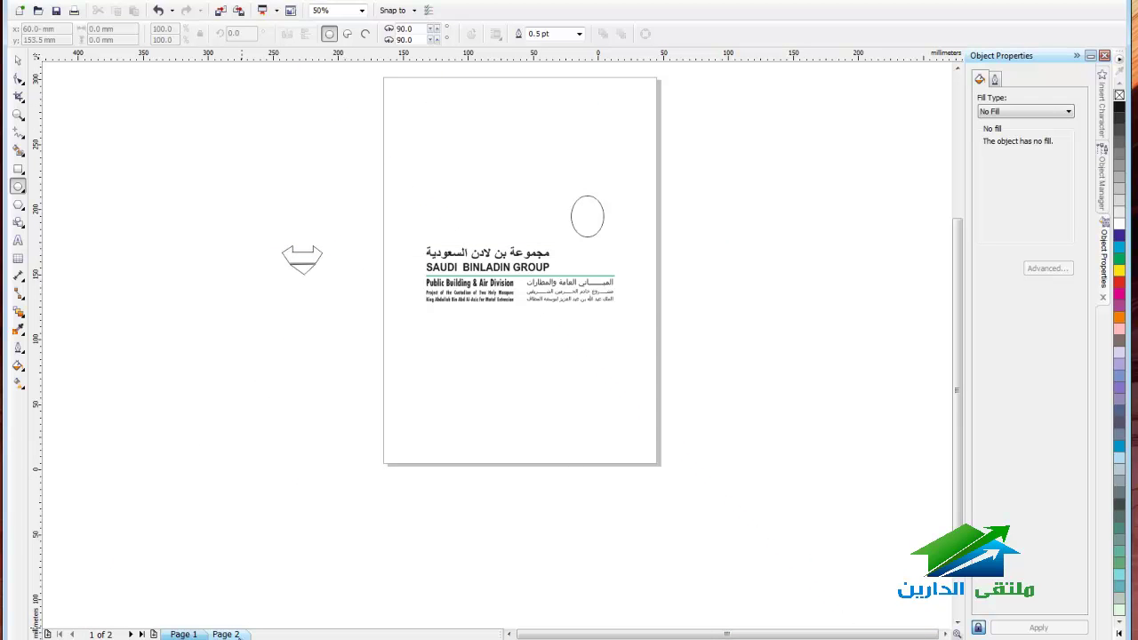
left_click(226, 633)
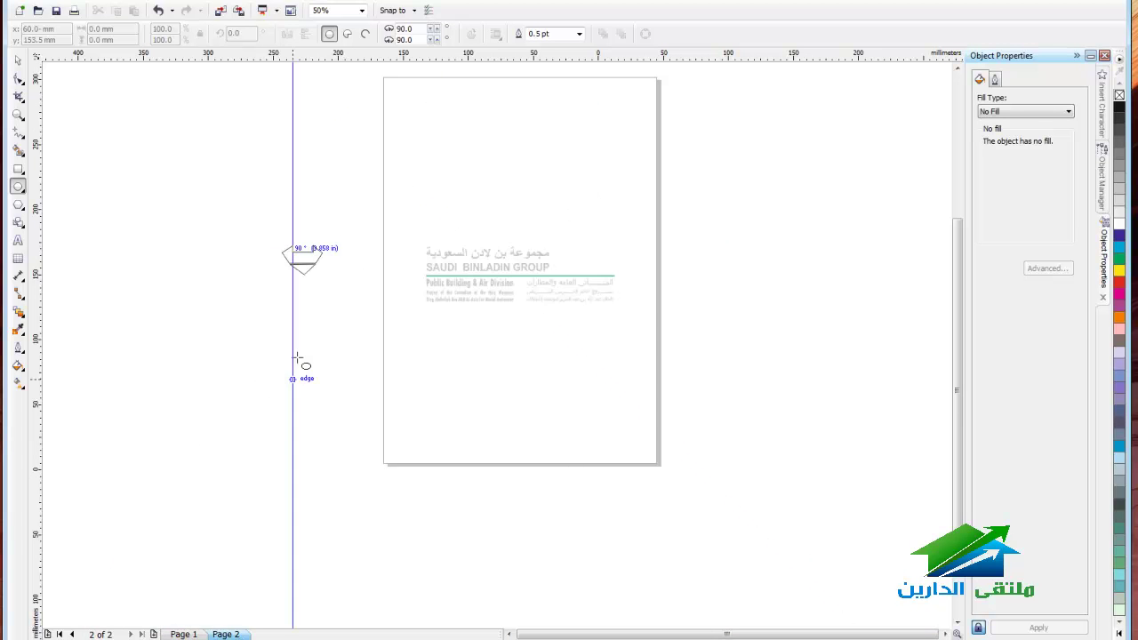
Step: On page 1, undo the ellipse and the emblem's move onto the pasteboard
left_click(184, 634)
key("ctrl+z")
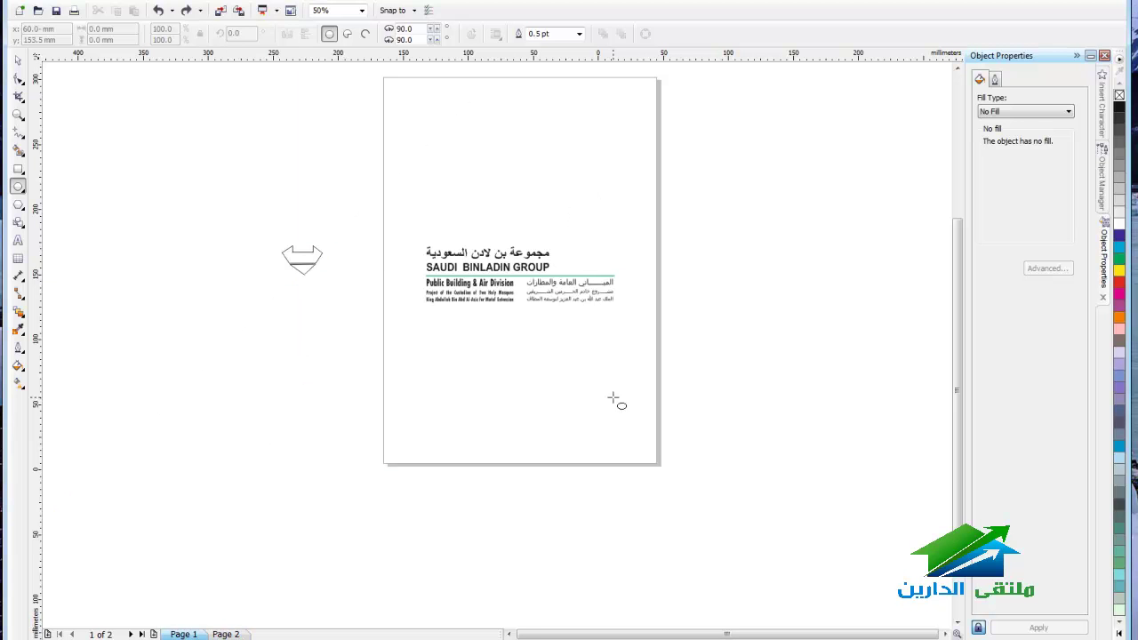
key("ctrl+z")
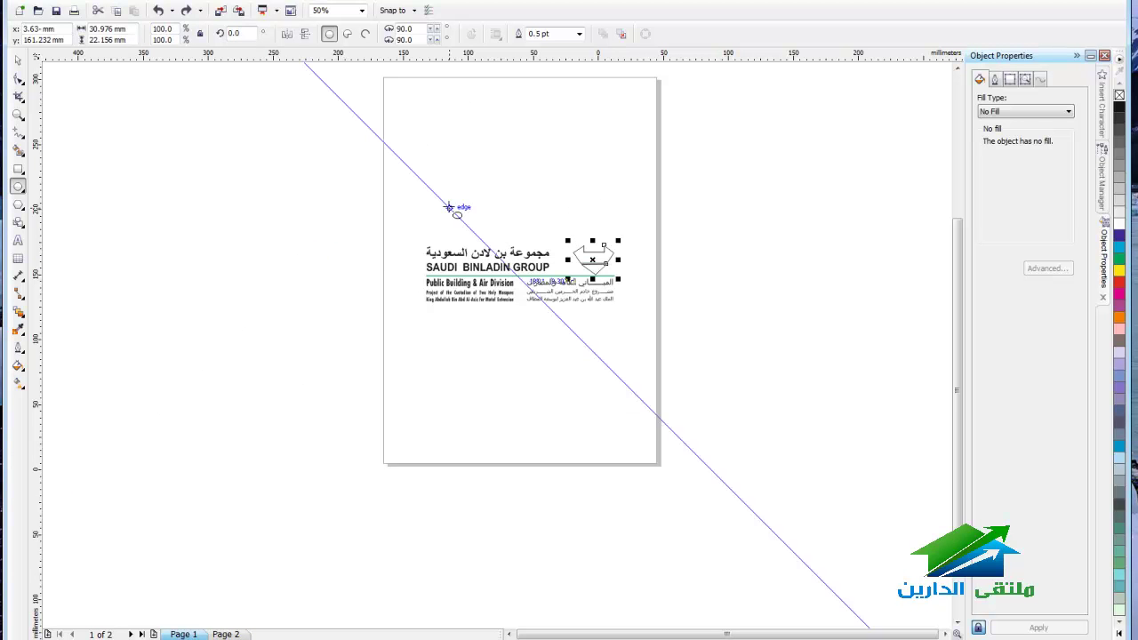
Step: Turn off dynamic guides, snapping to the page and snapping to objects
left_click(392, 10)
left_click(409, 105)
left_click(394, 10)
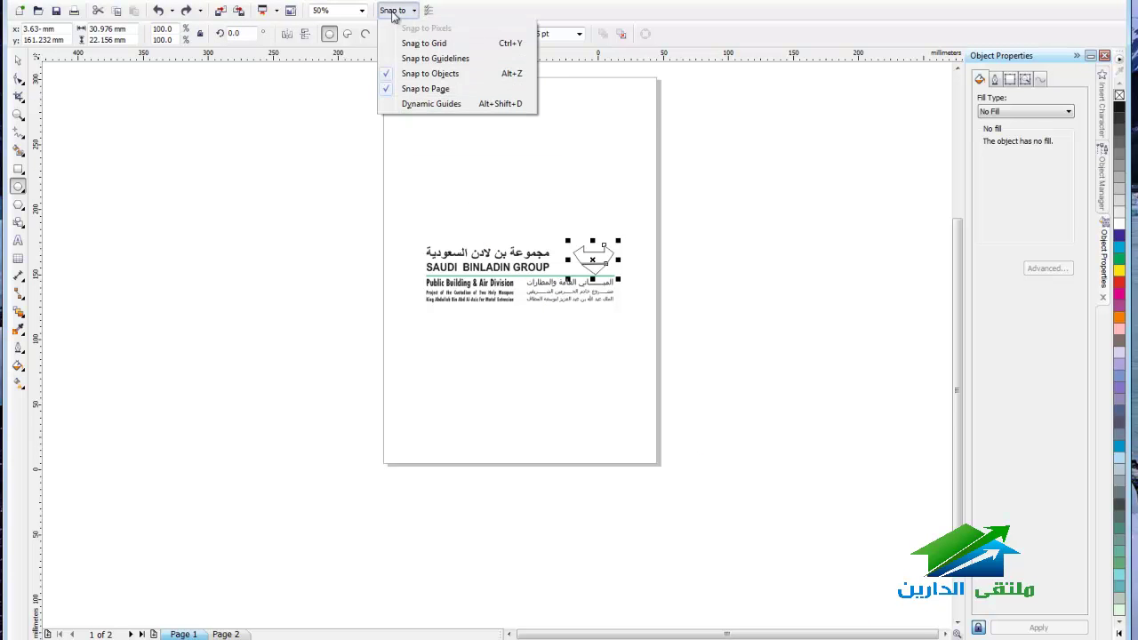
left_click(398, 10)
left_click(400, 11)
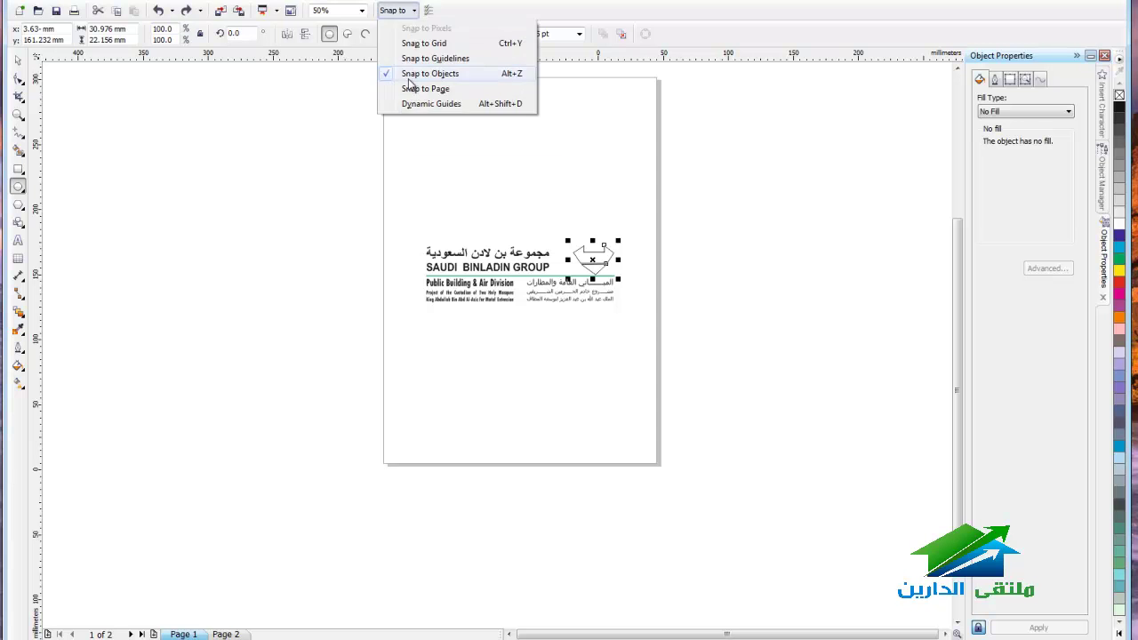
left_click(414, 73)
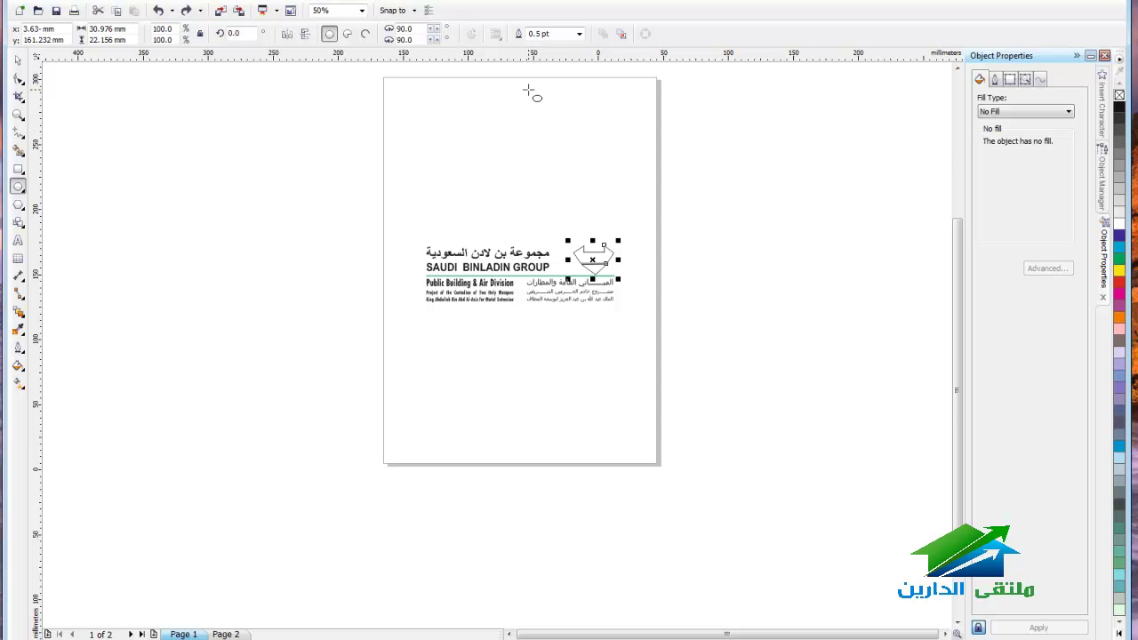
Step: Show the document grid again
right_click(567, 56)
right_click(608, 144)
mouse_move(654, 171)
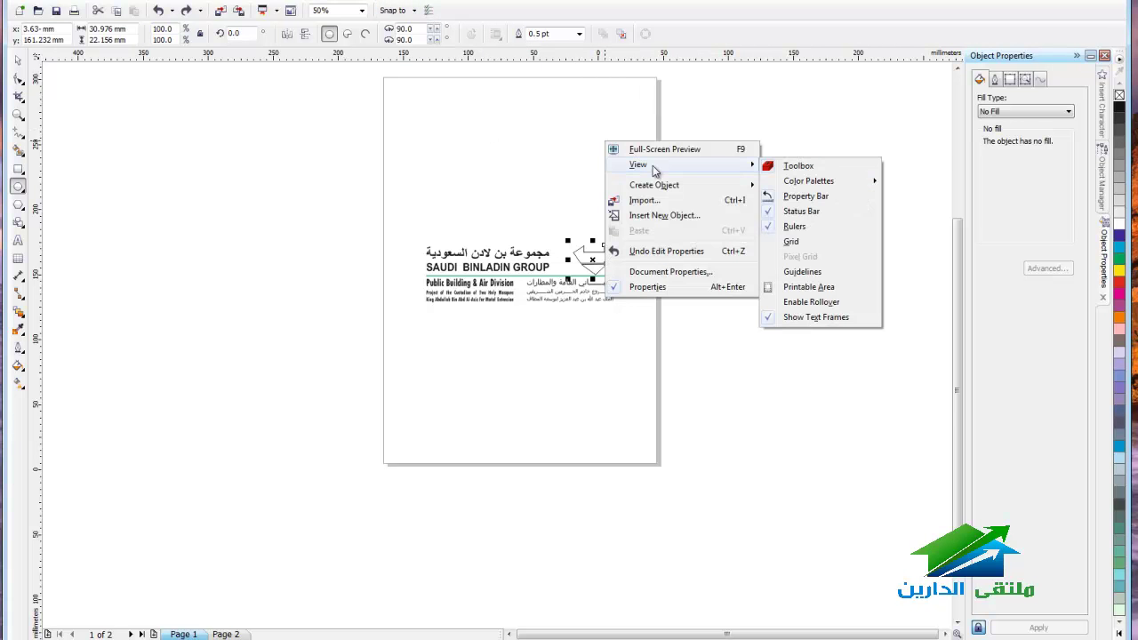
left_click(811, 244)
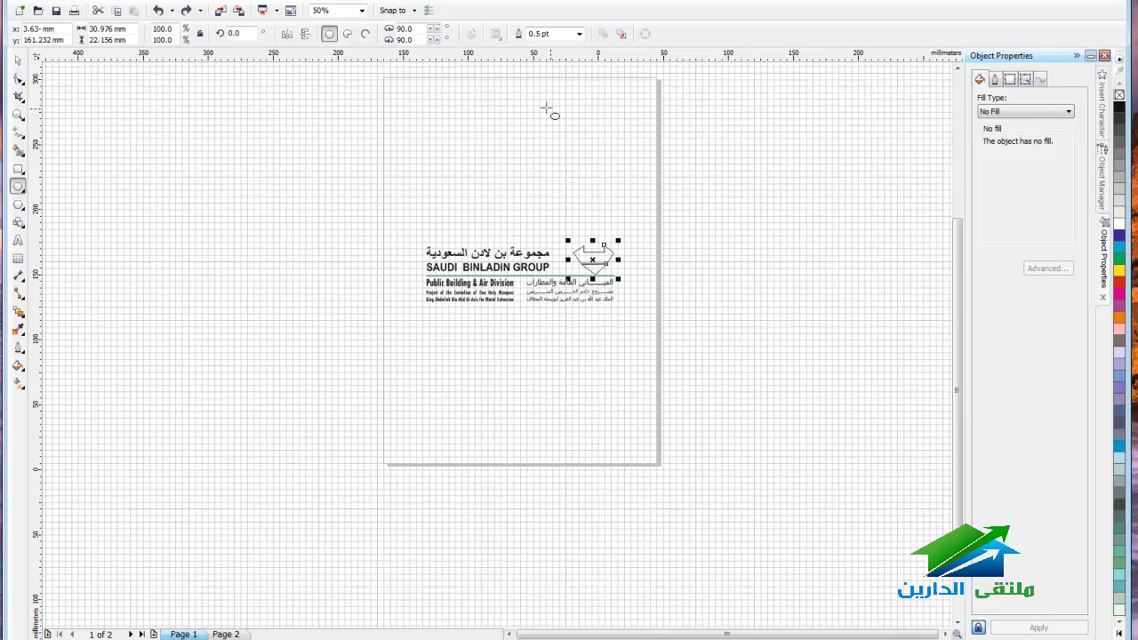
Step: Draw two overlapping rectangles above the logo without snapping, about 20 mm by 10 mm and about 18 mm by 12 mm
scroll(504, 159, "up", 2)
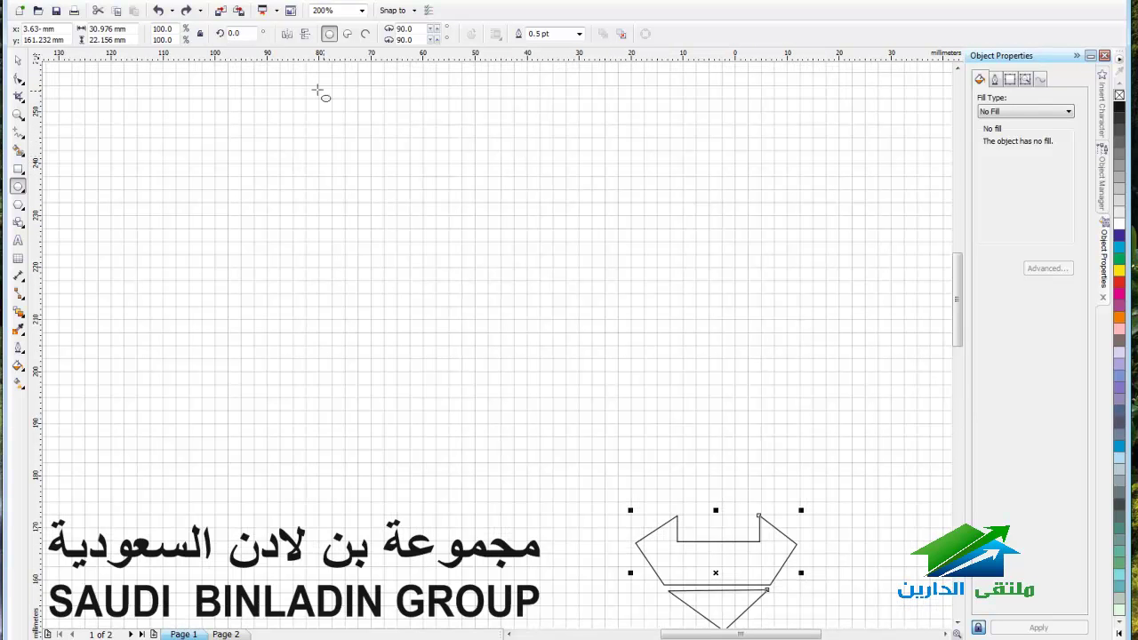
left_click(17, 169)
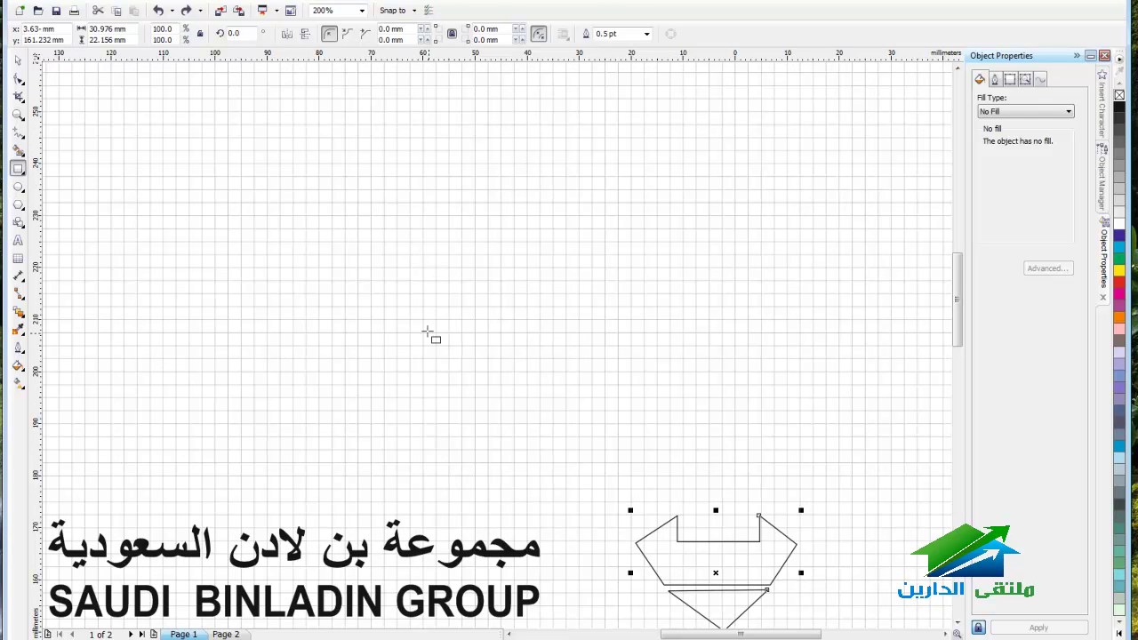
left_click_drag(422, 320, 528, 373)
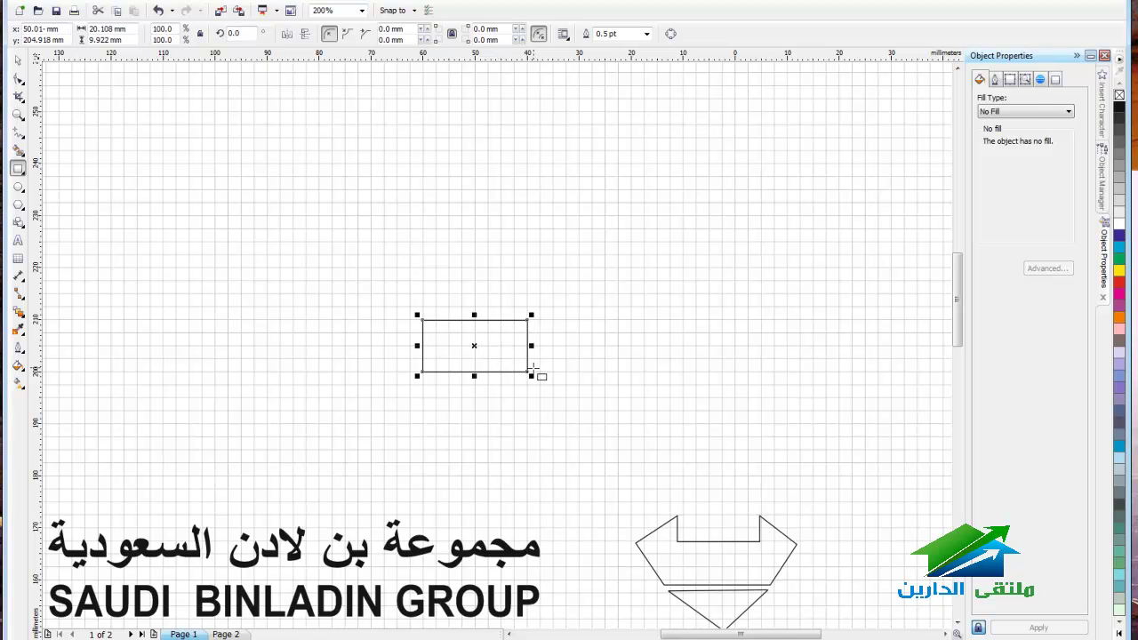
left_click_drag(503, 352, 600, 418)
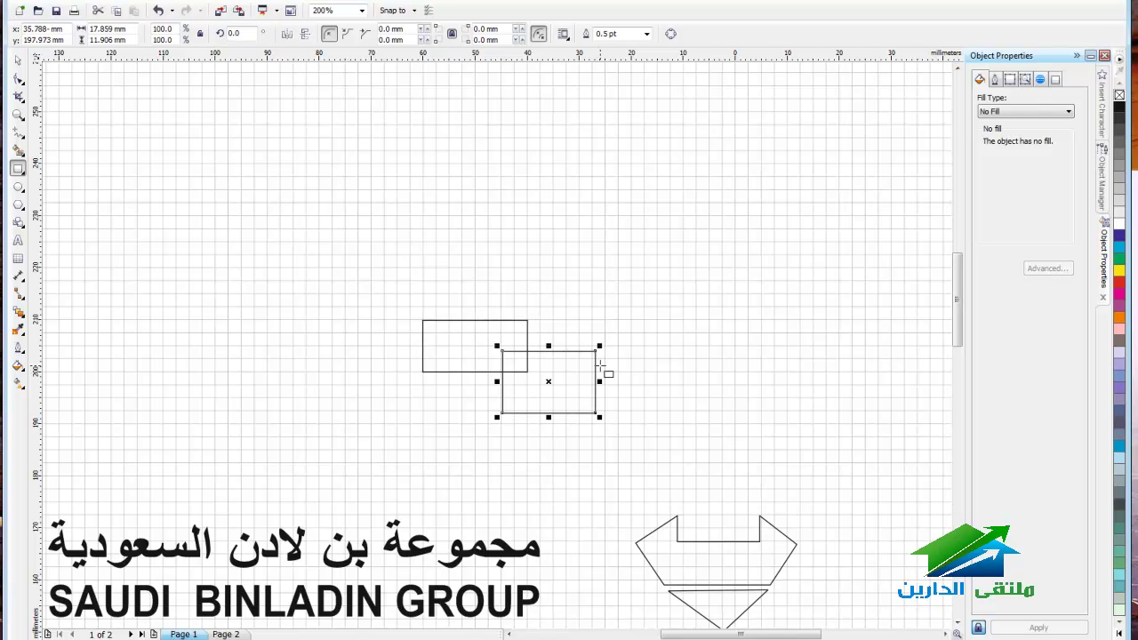
Step: Turn on snapping to the document grid
left_click(410, 11)
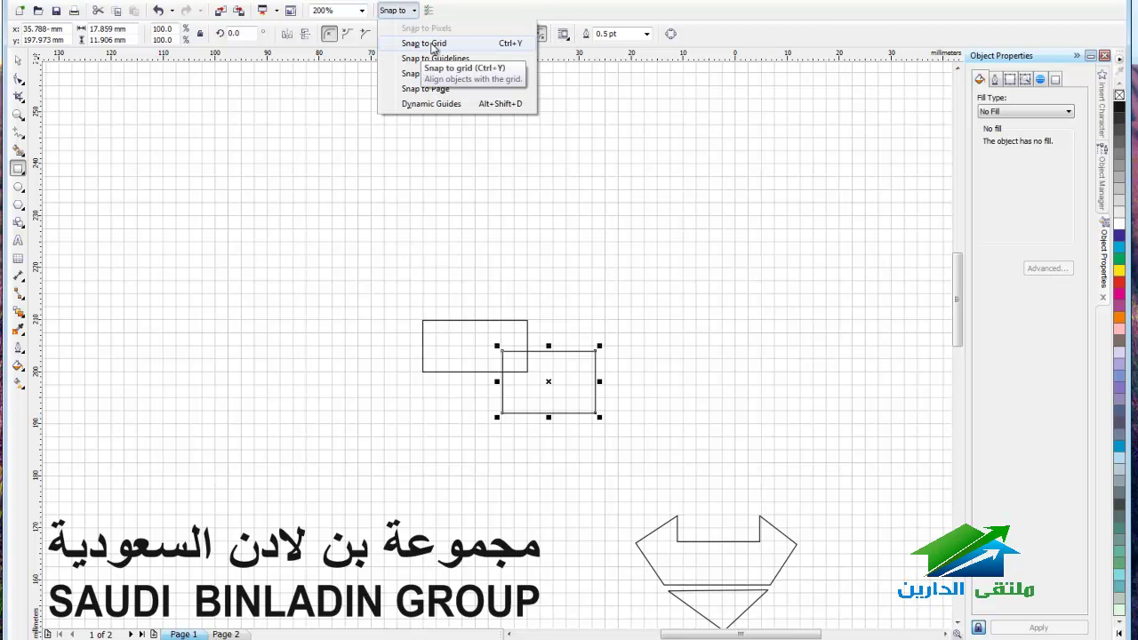
left_click(433, 45)
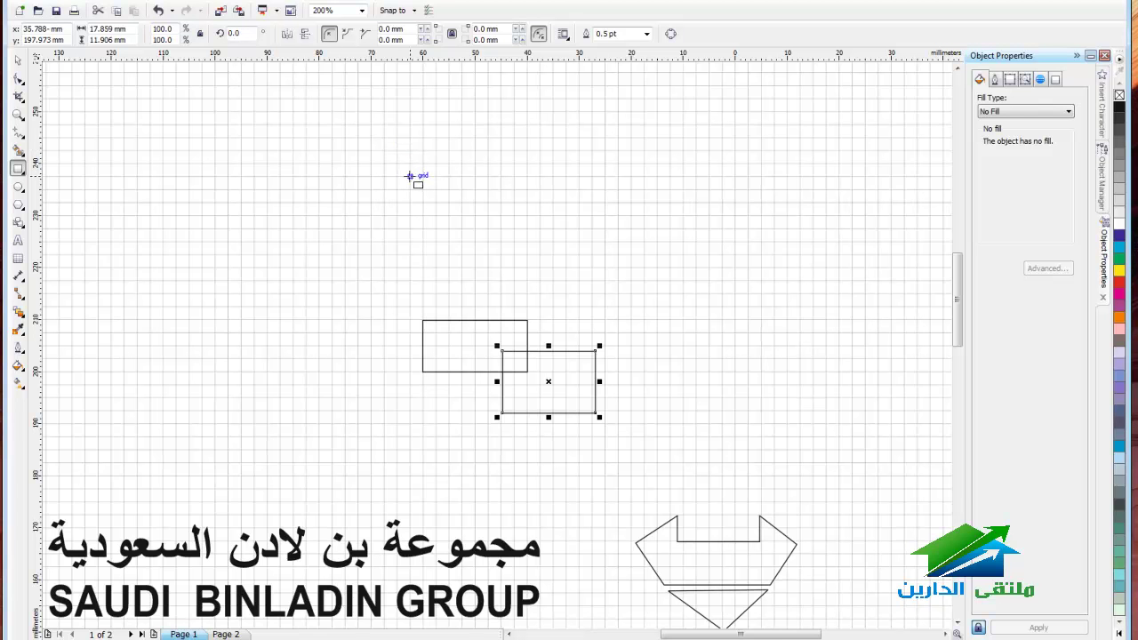
left_click(396, 9)
left_click(405, 52)
left_click(383, 13)
left_click(417, 53)
Step: Draw a grid-snapped 15 mm by 12.5 mm rectangle above the overlapping pair and a small one, about 6.2 mm by 6.4 mm, to their upper left
left_click_drag(422, 202, 500, 267)
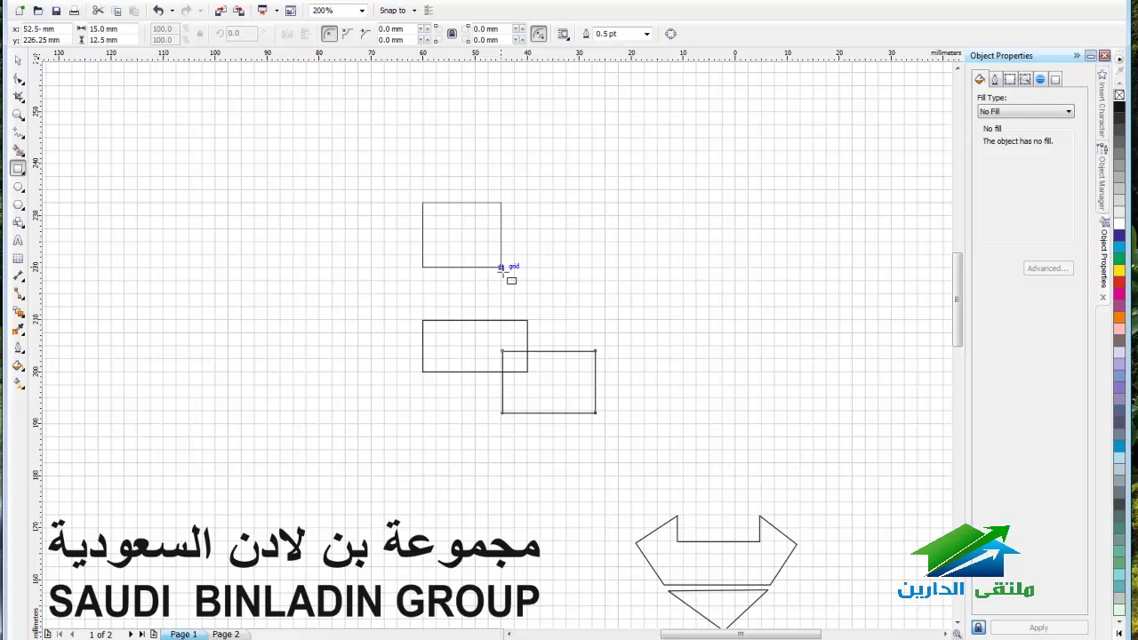
left_click_drag(500, 267, 500, 266)
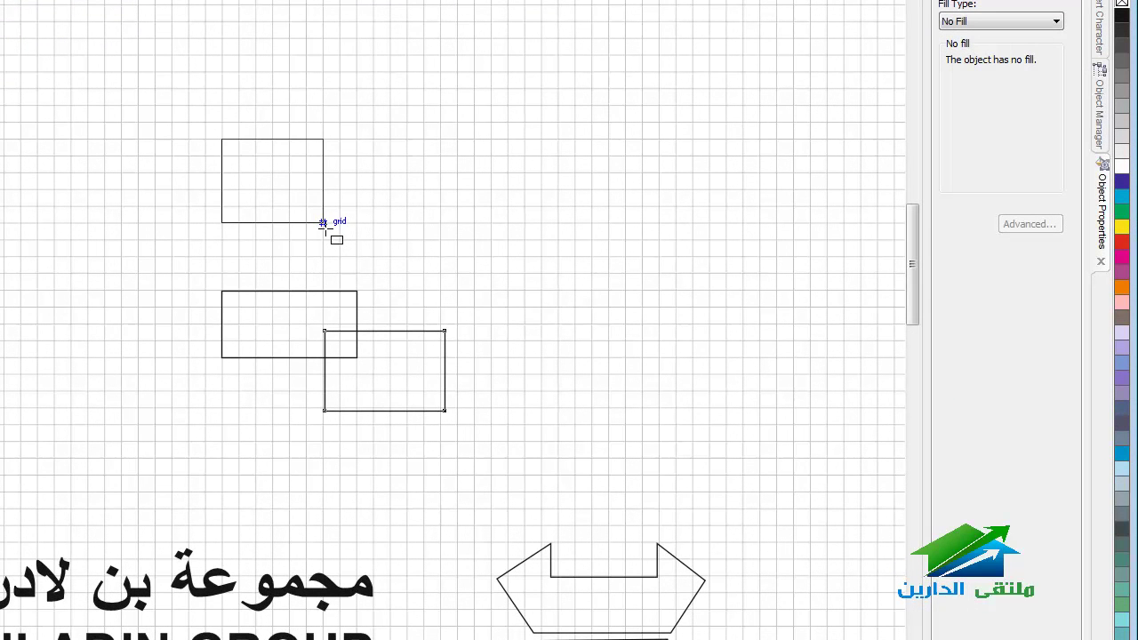
left_click_drag(323, 222, 323, 222)
mouse_move(154, 257)
left_mouse_down()
mouse_move(247, 316)
mouse_move(276, 318)
mouse_move(287, 290)
mouse_move(267, 289)
mouse_move(273, 323)
mouse_move(219, 259)
mouse_move(196, 300)
left_mouse_up()
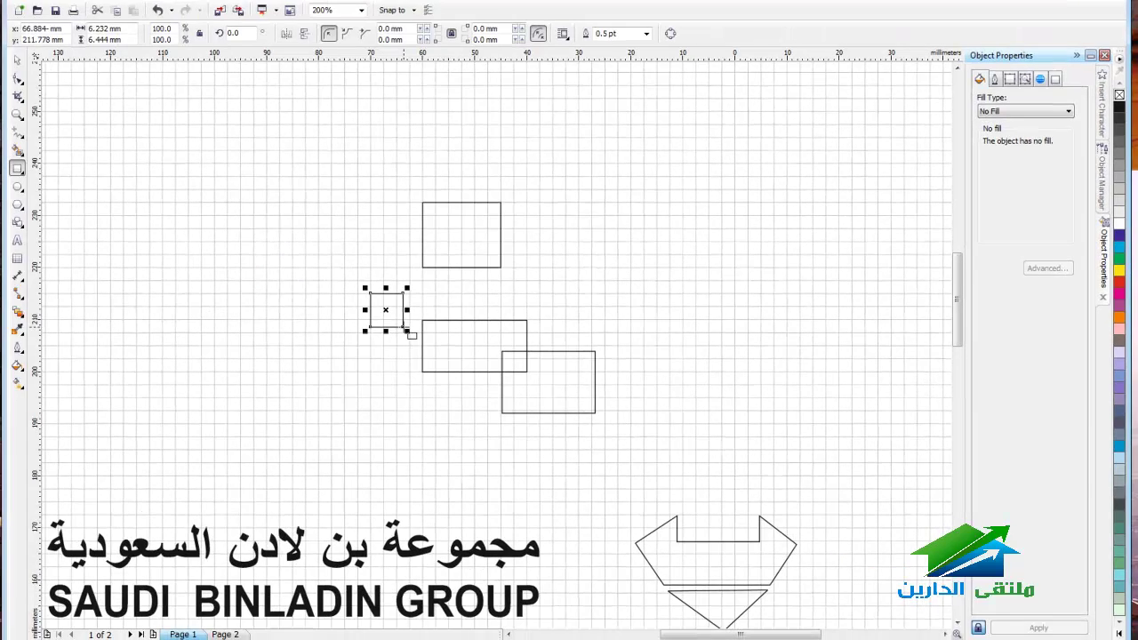
Step: Turn off snapping to the grid and turn on snapping to objects
left_click(397, 10)
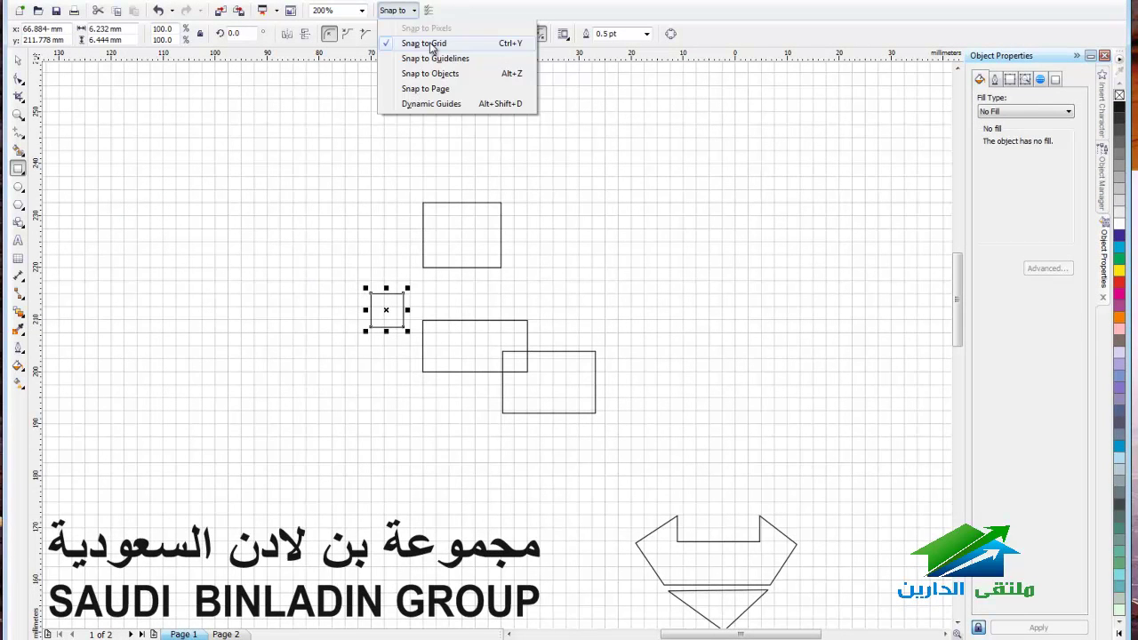
left_click(433, 43)
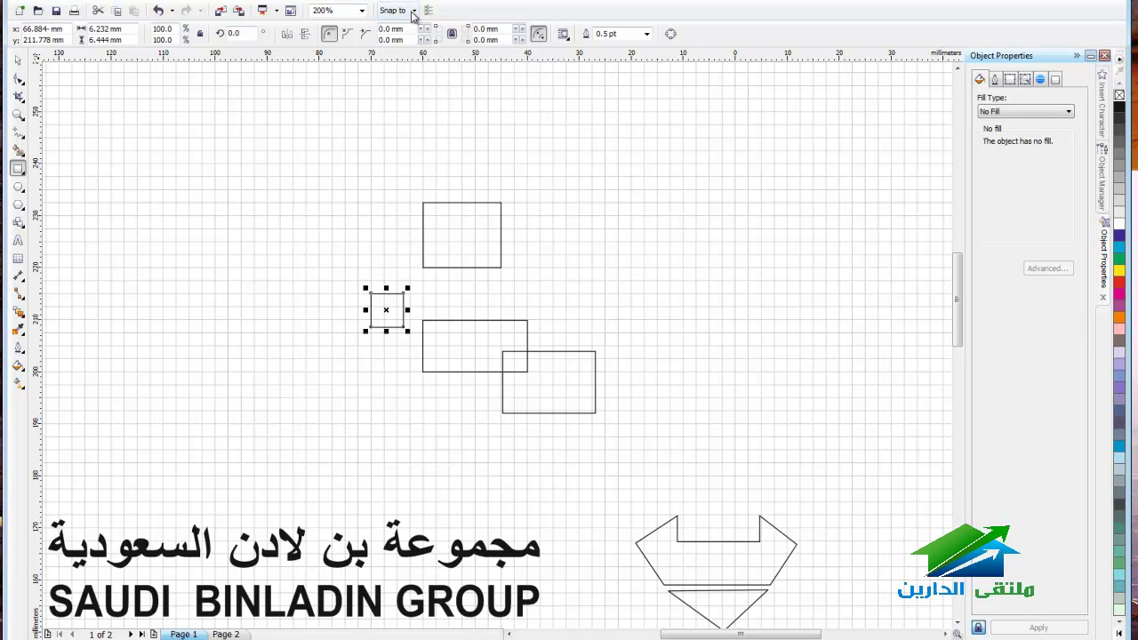
left_click(395, 10)
left_click(423, 74)
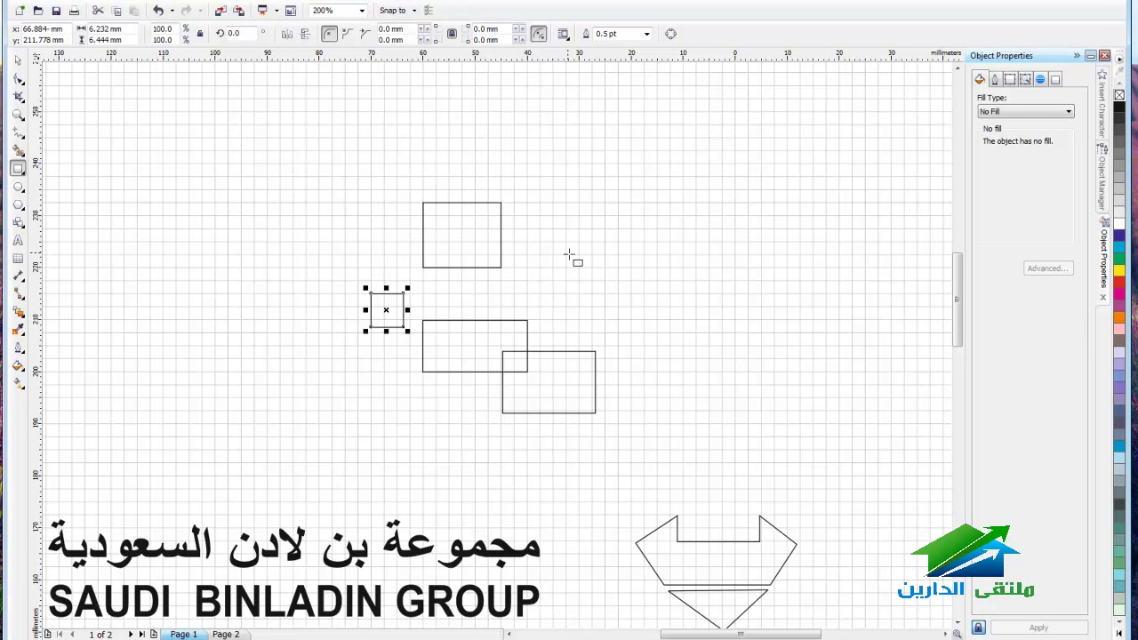